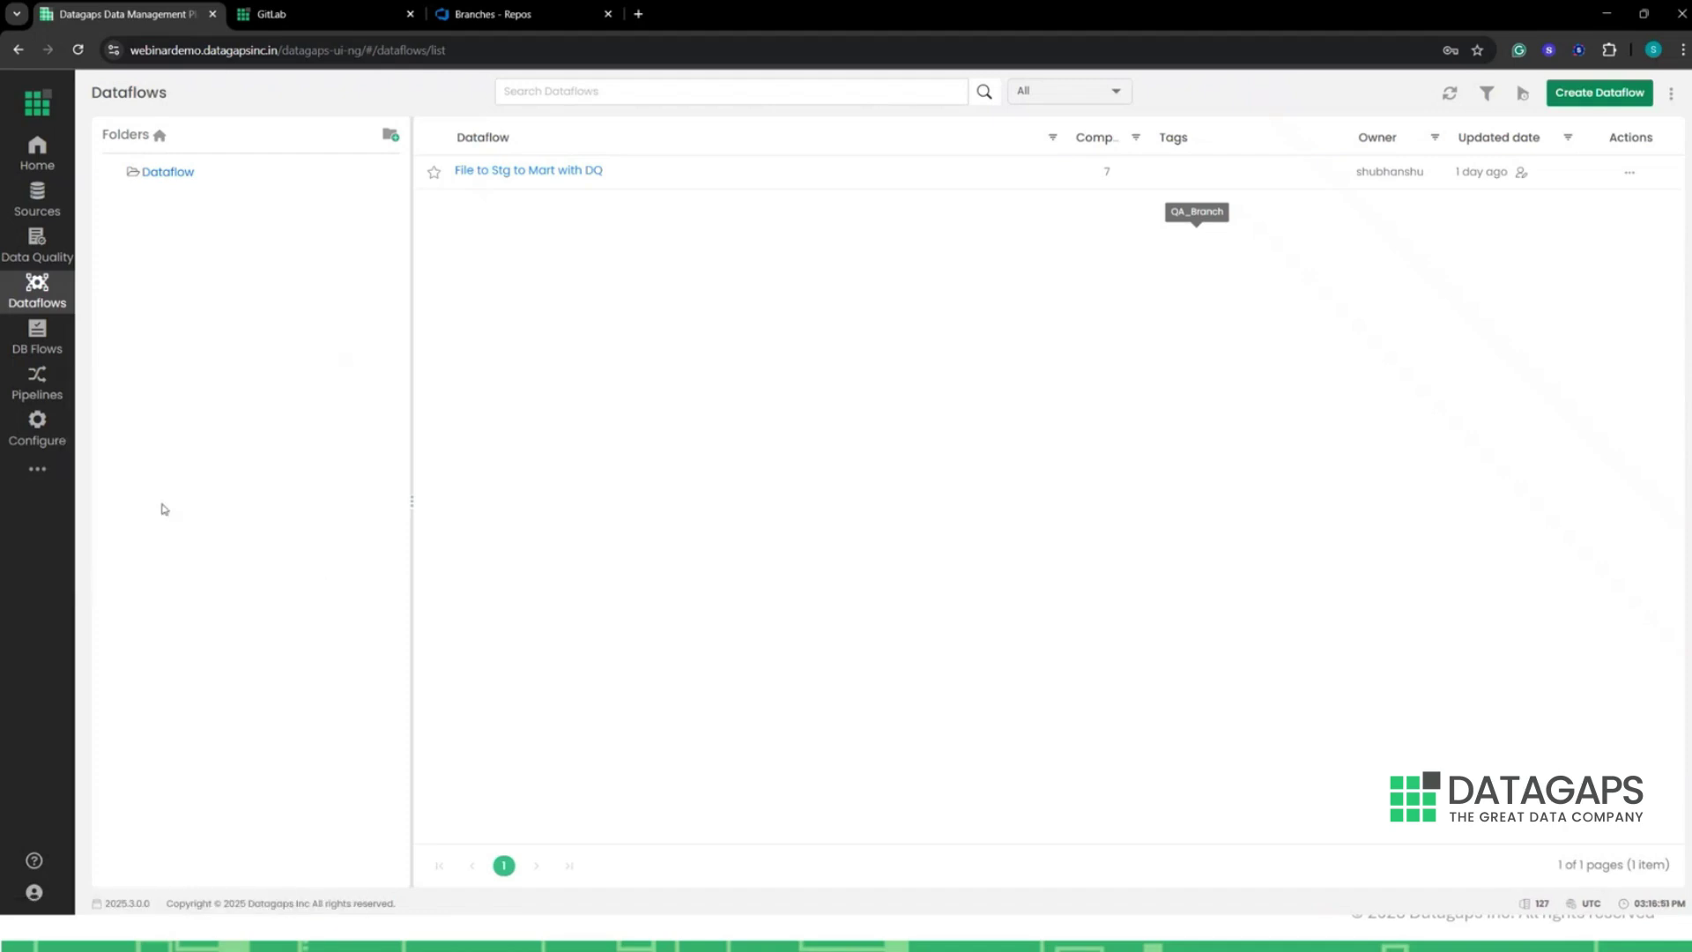
Open the GIT integration configuration and review the available repository providers
click(57, 447)
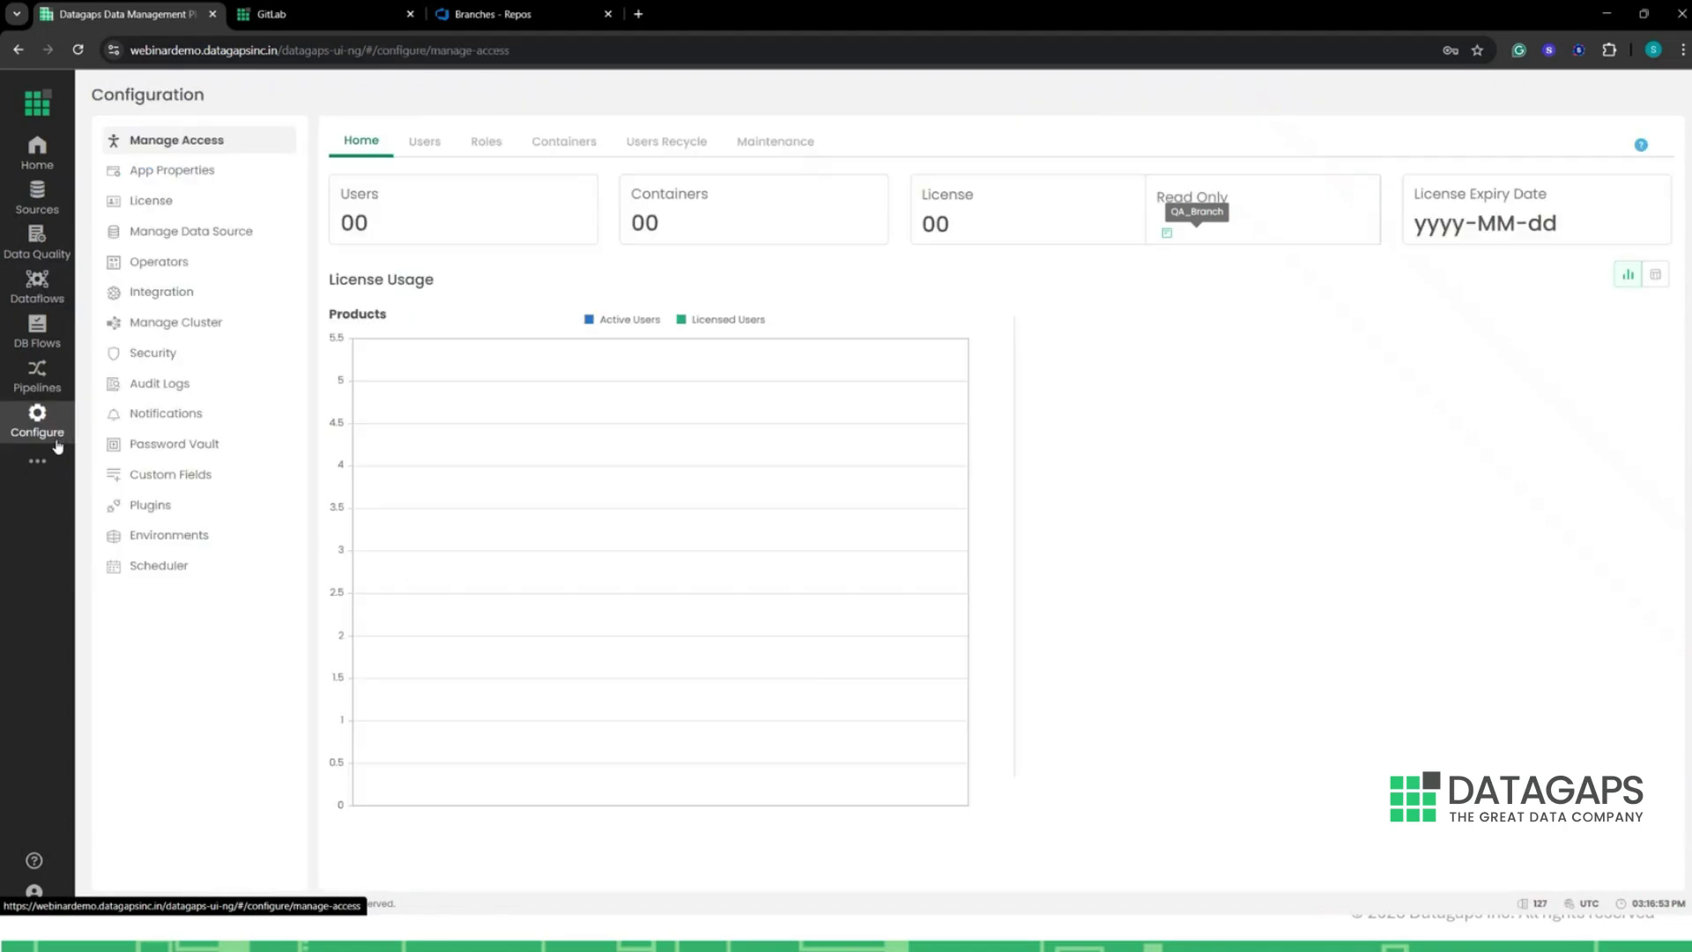
click(147, 301)
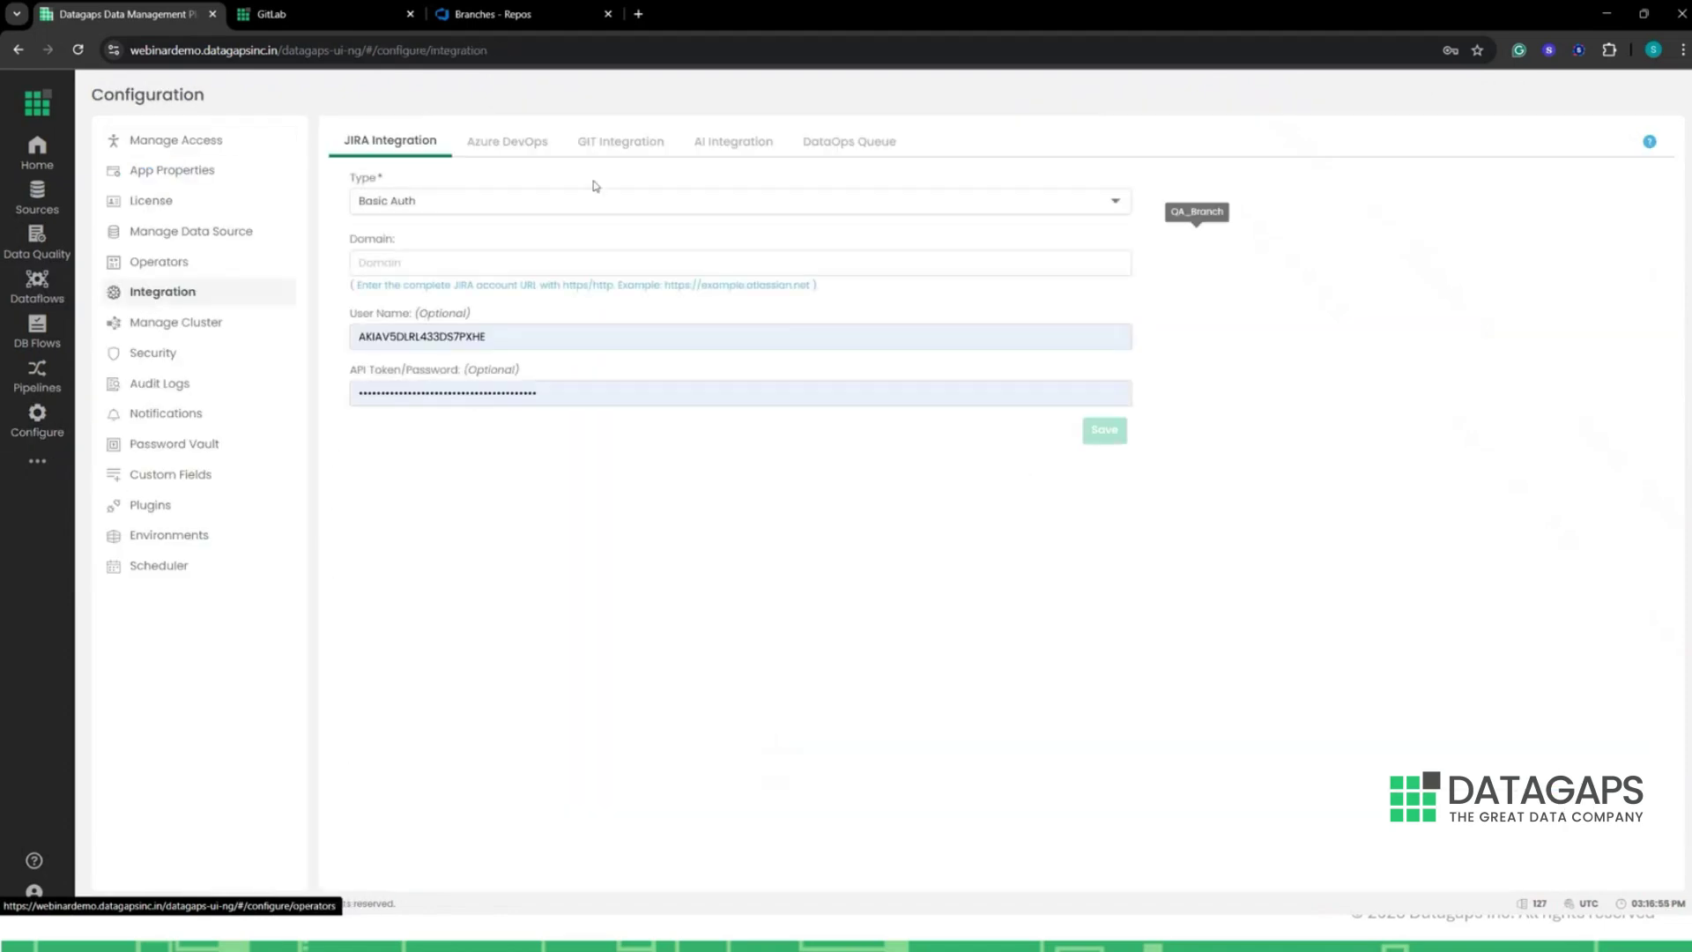
click(625, 152)
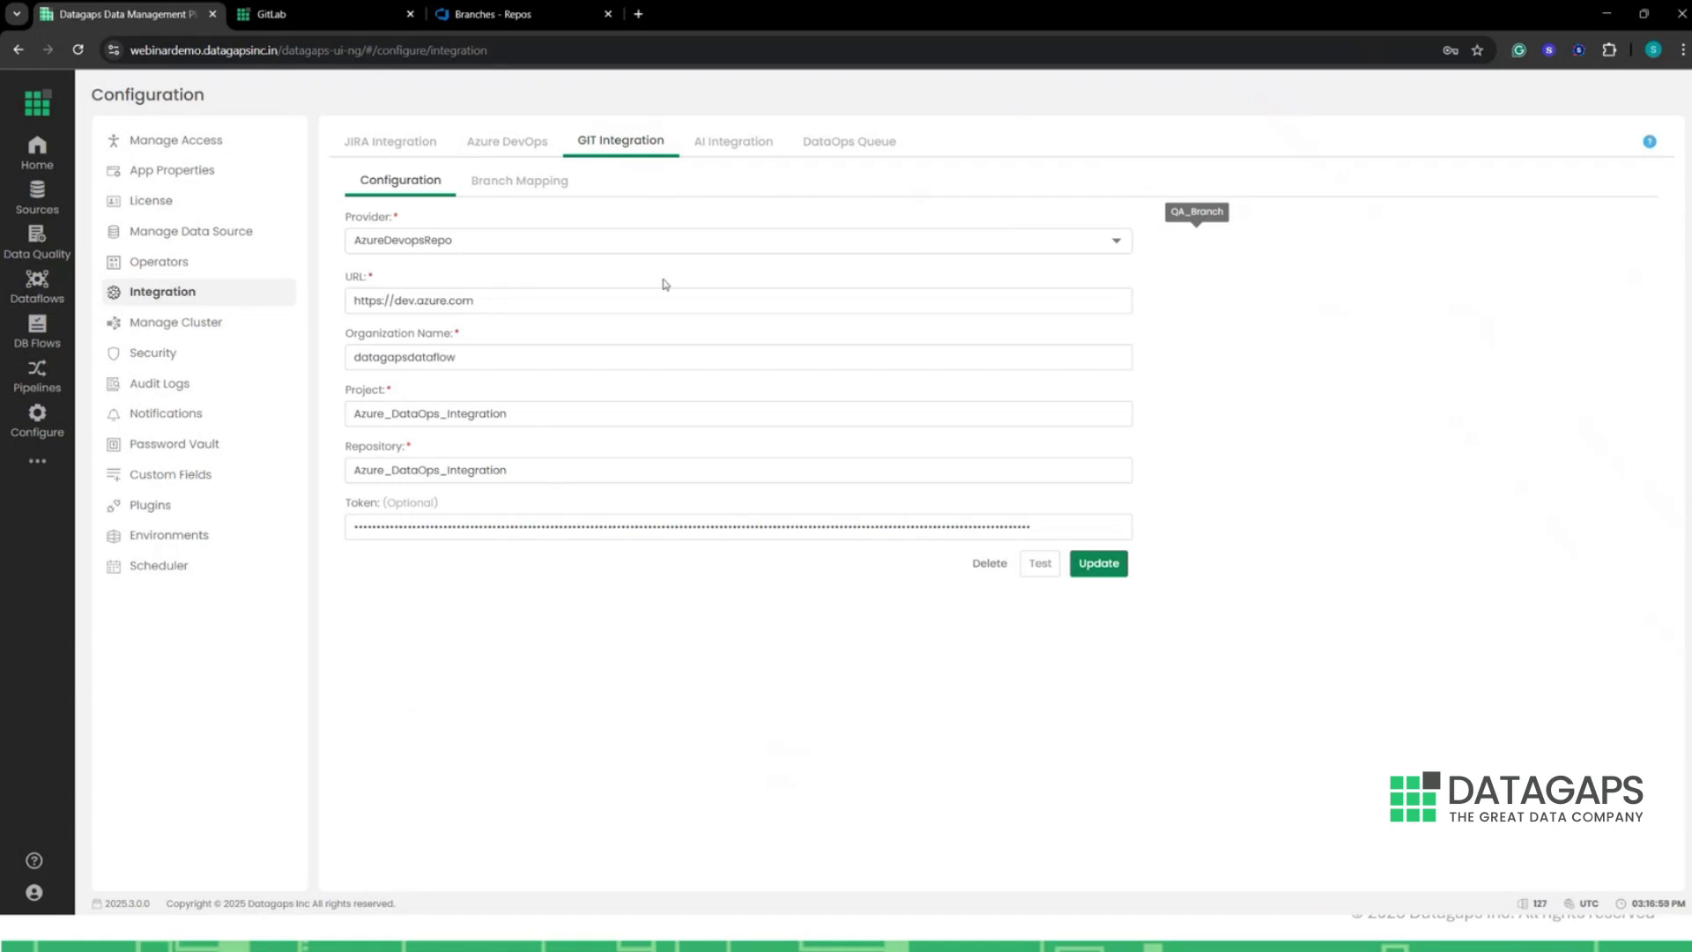
click(479, 251)
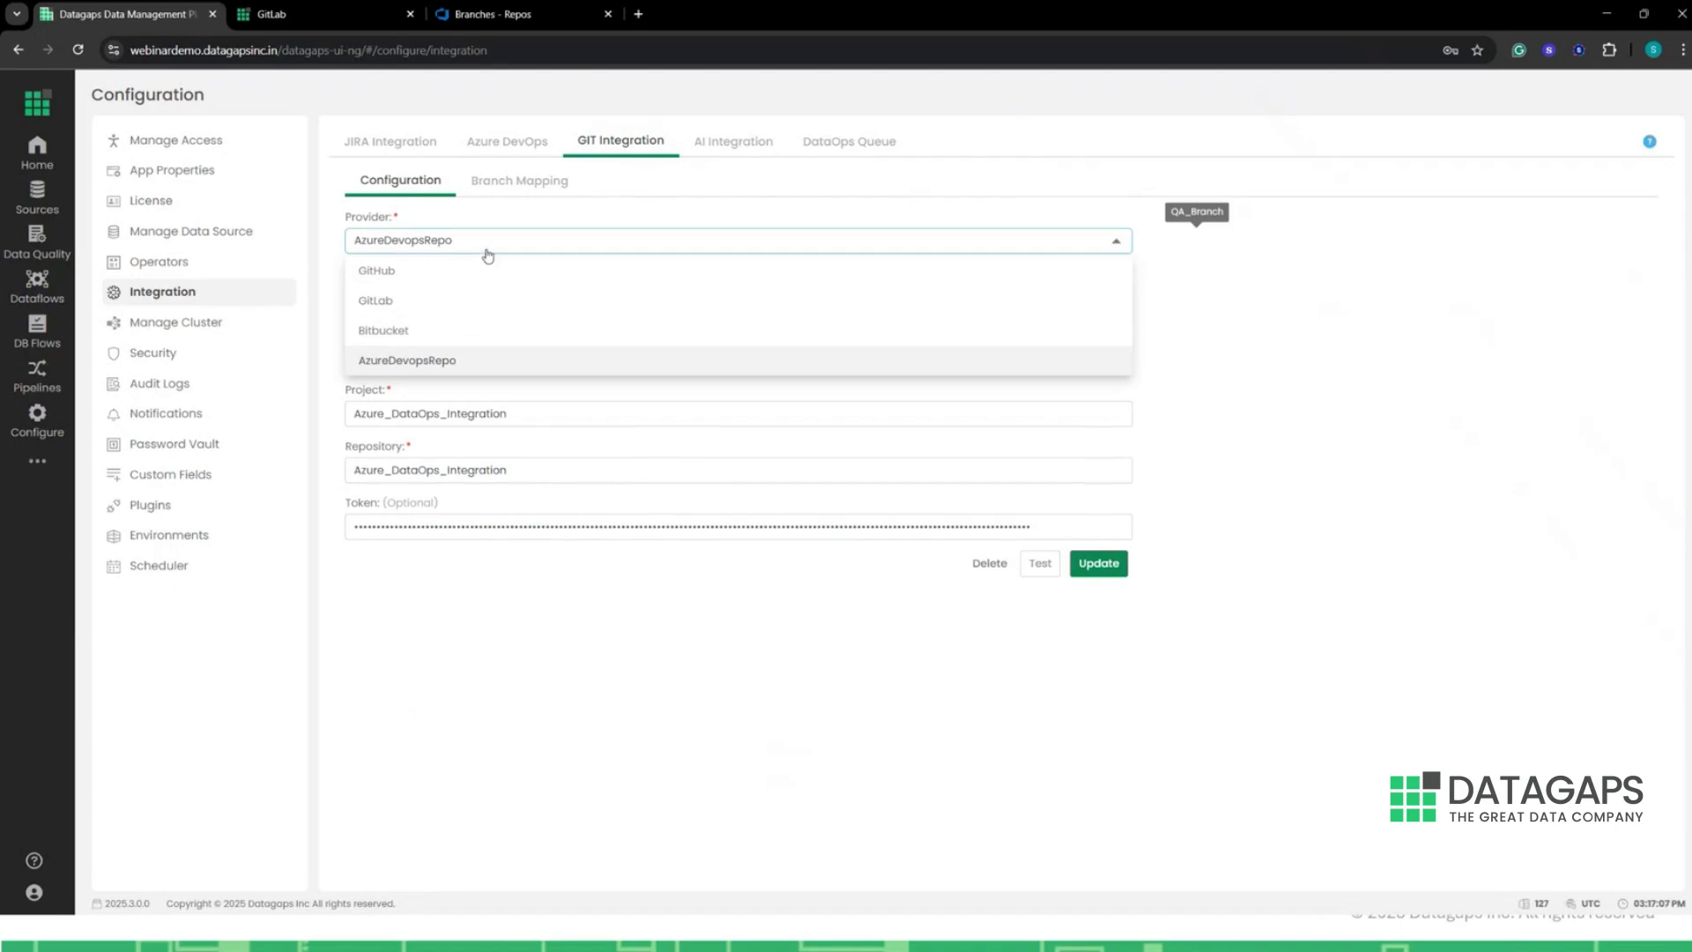
click(1198, 273)
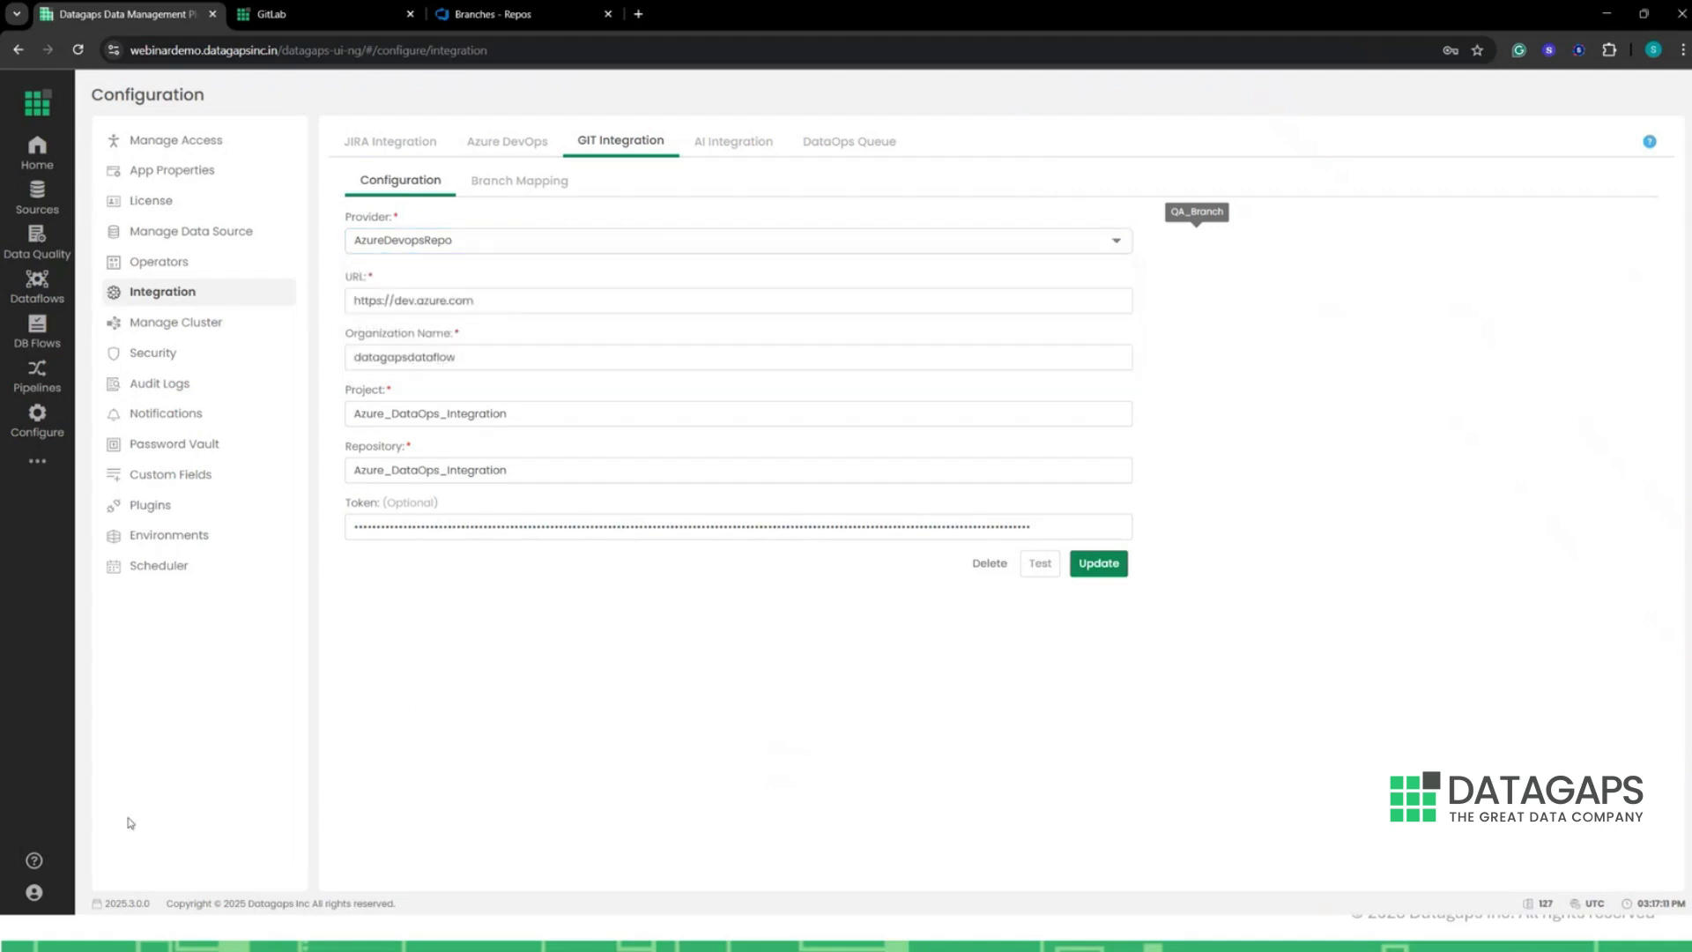
Look through the GitLab help article for the connection test and branch mapping instructions, and find the application's help options
click(37, 862)
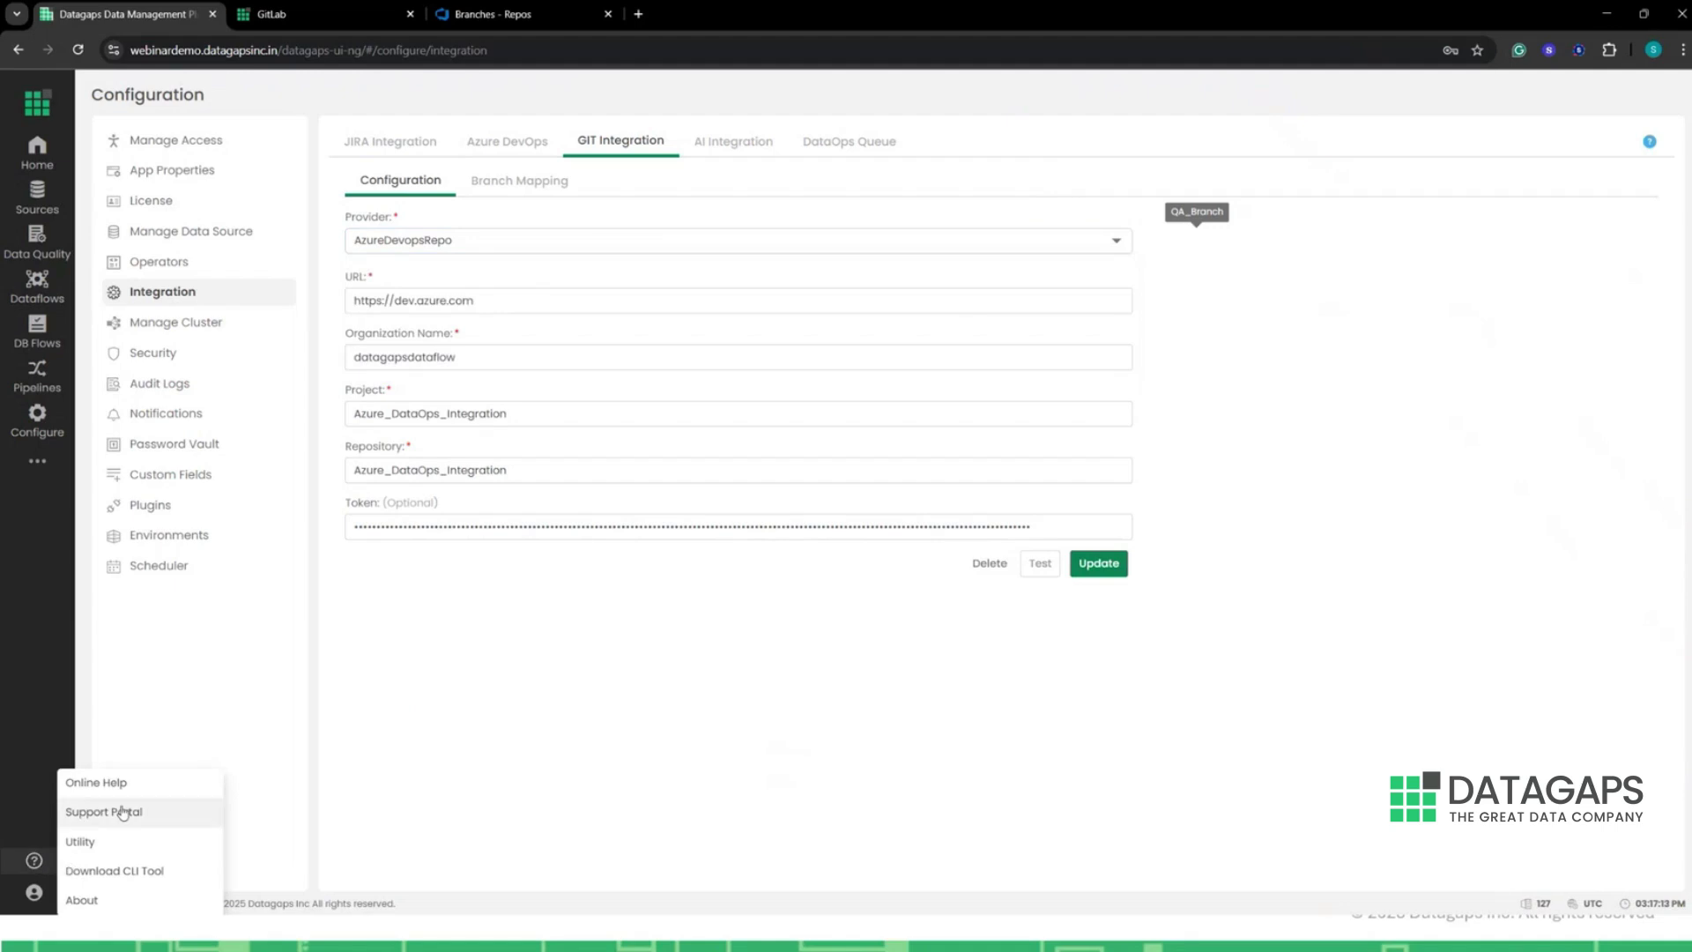
click(271, 7)
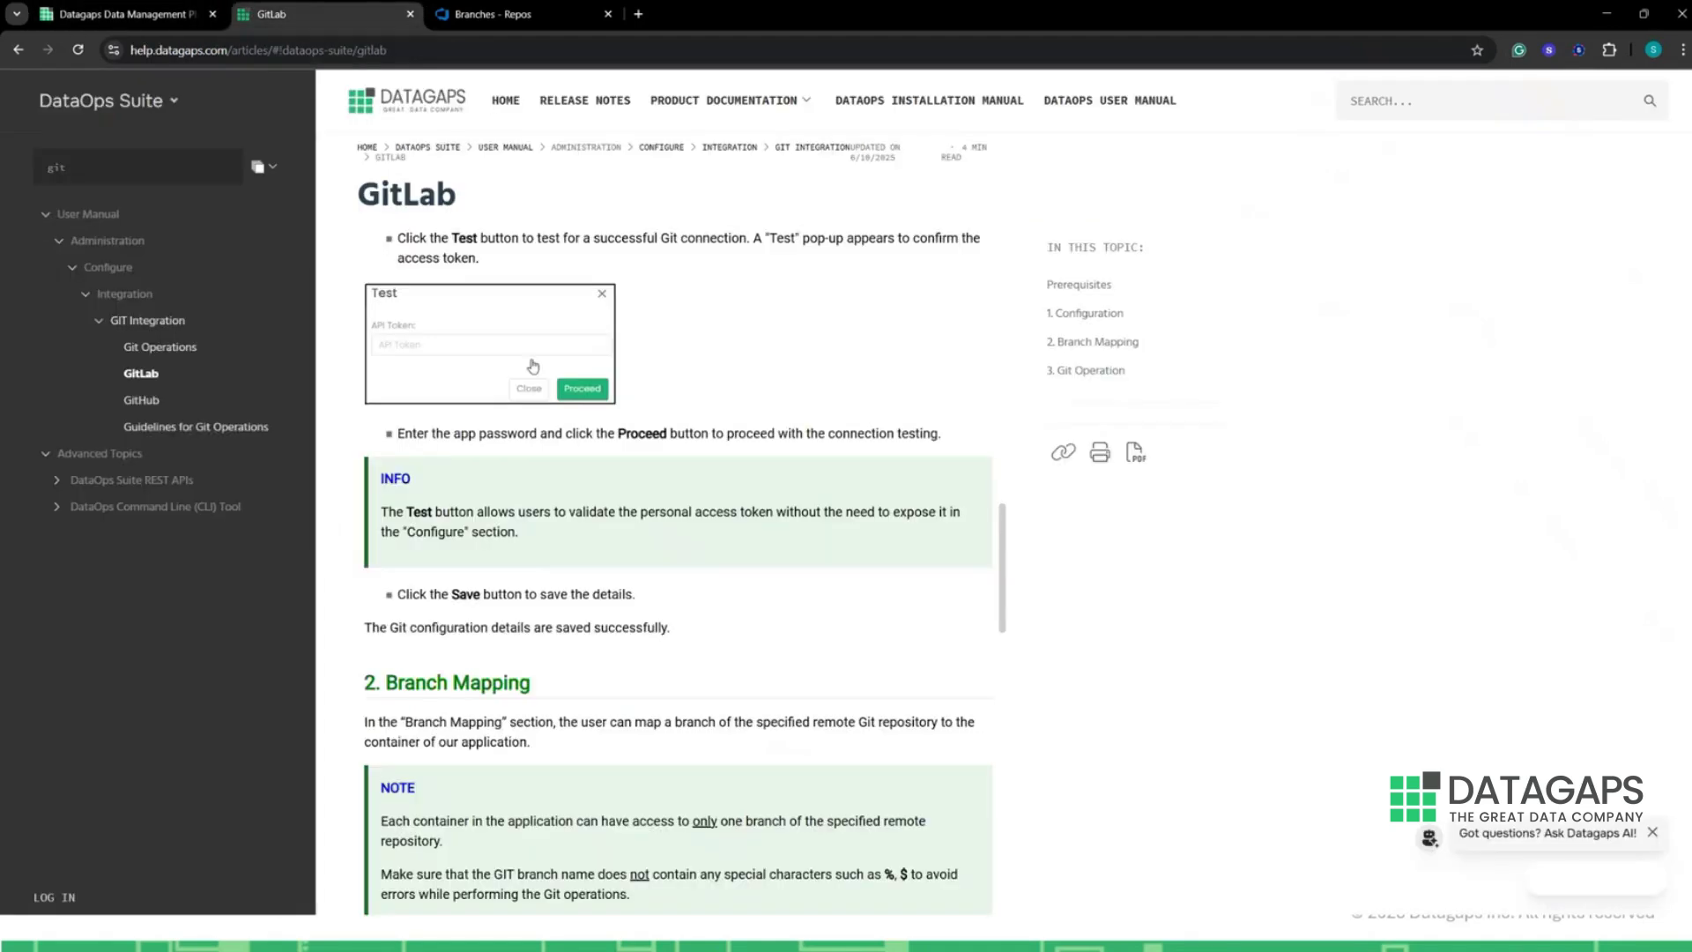
scroll(515, 383, down, 5)
scroll(516, 383, down, 6)
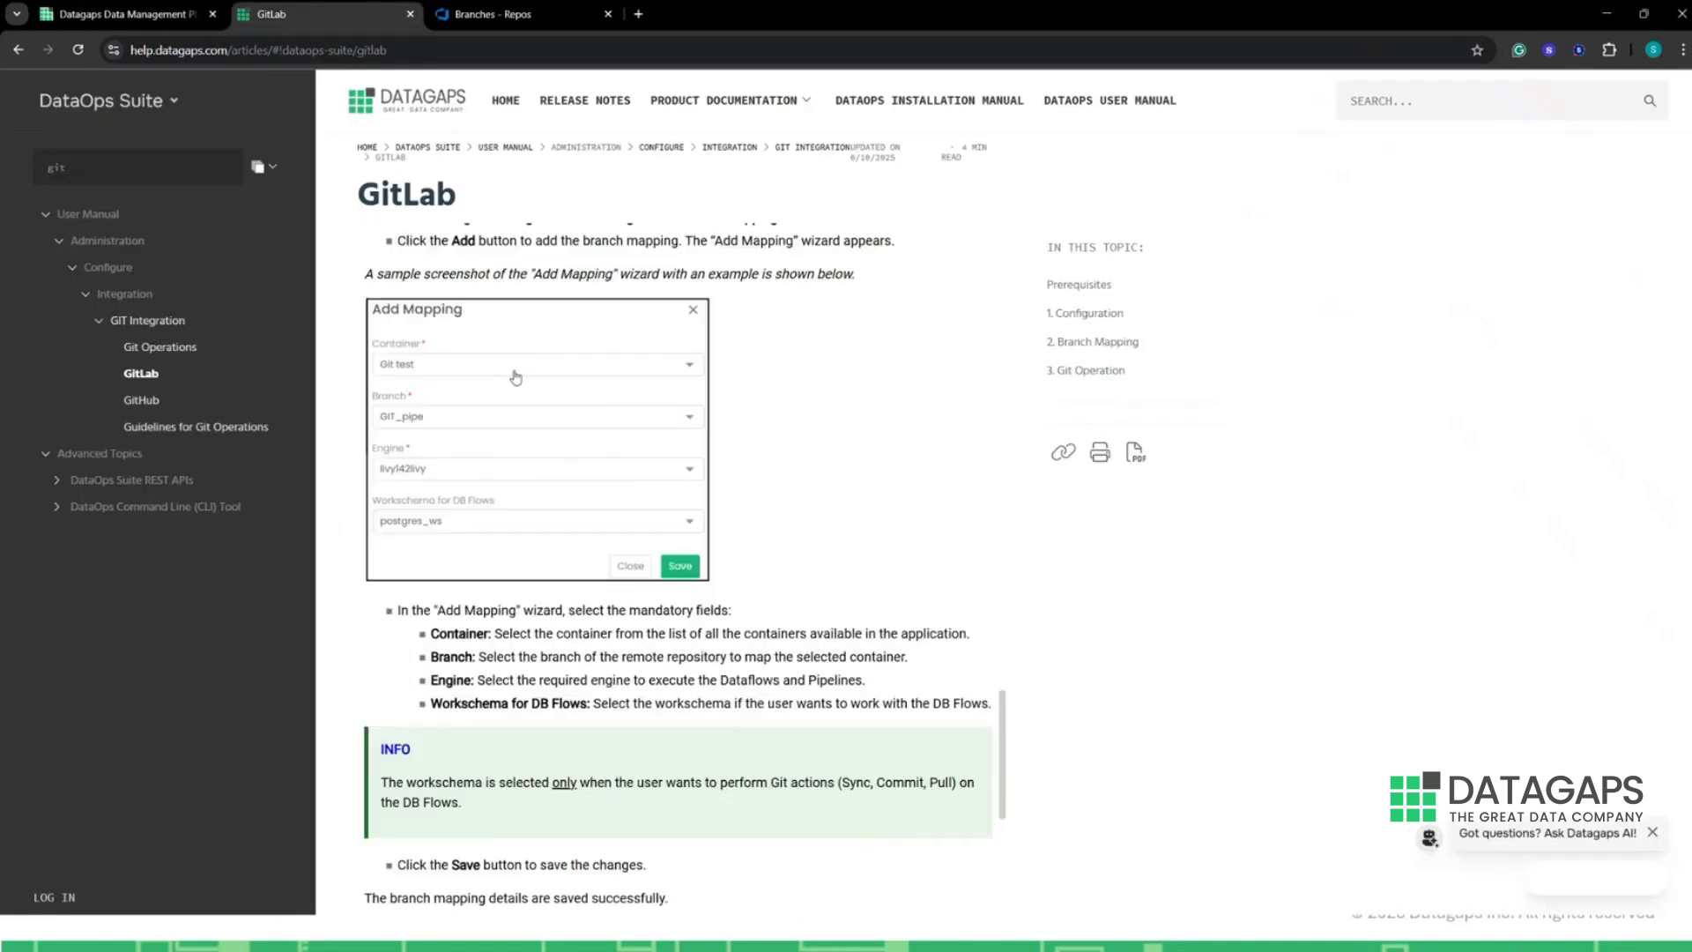
scroll(516, 377, down, 5)
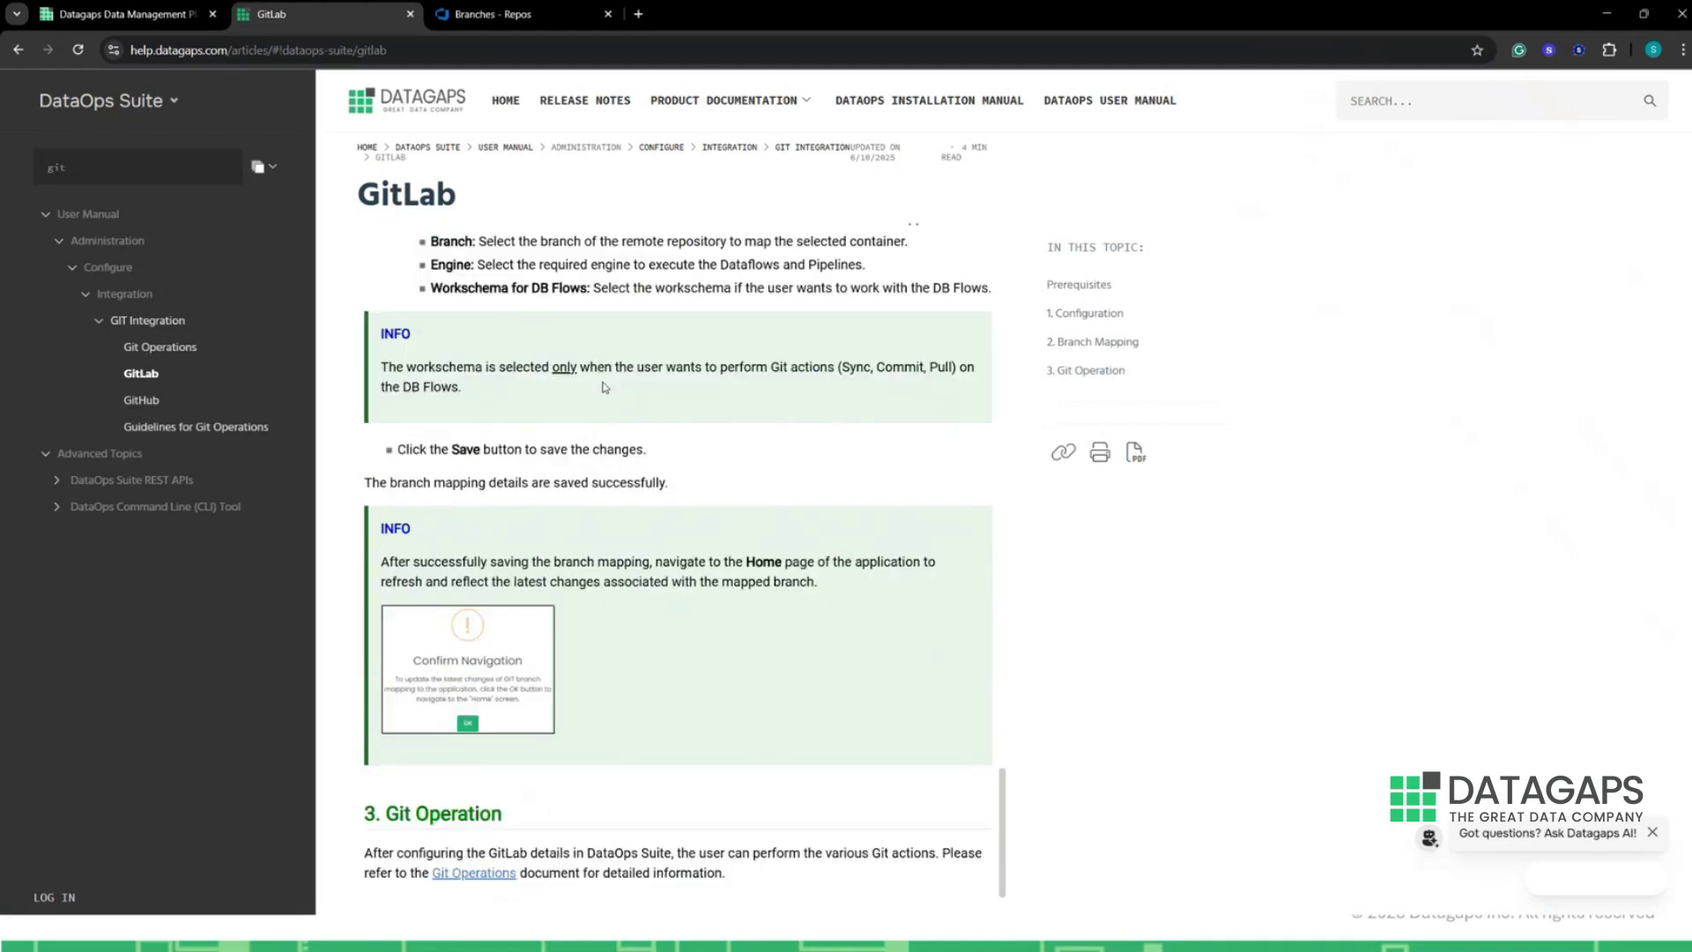
scroll(608, 395, up, 11)
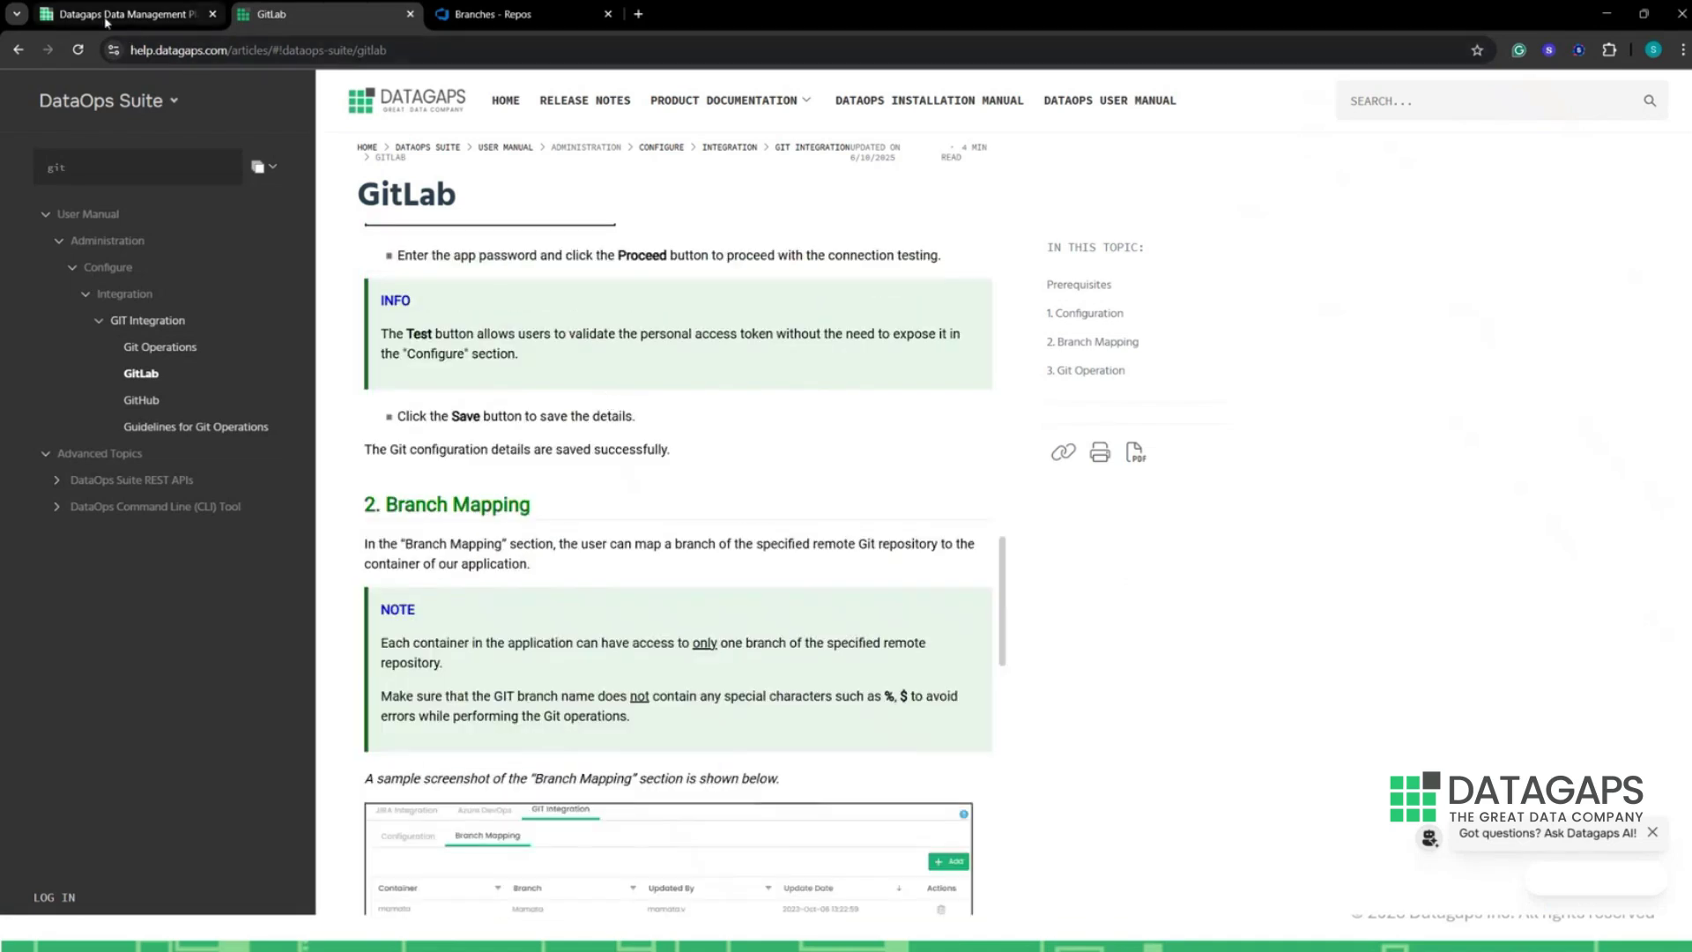
click(114, 15)
click(33, 861)
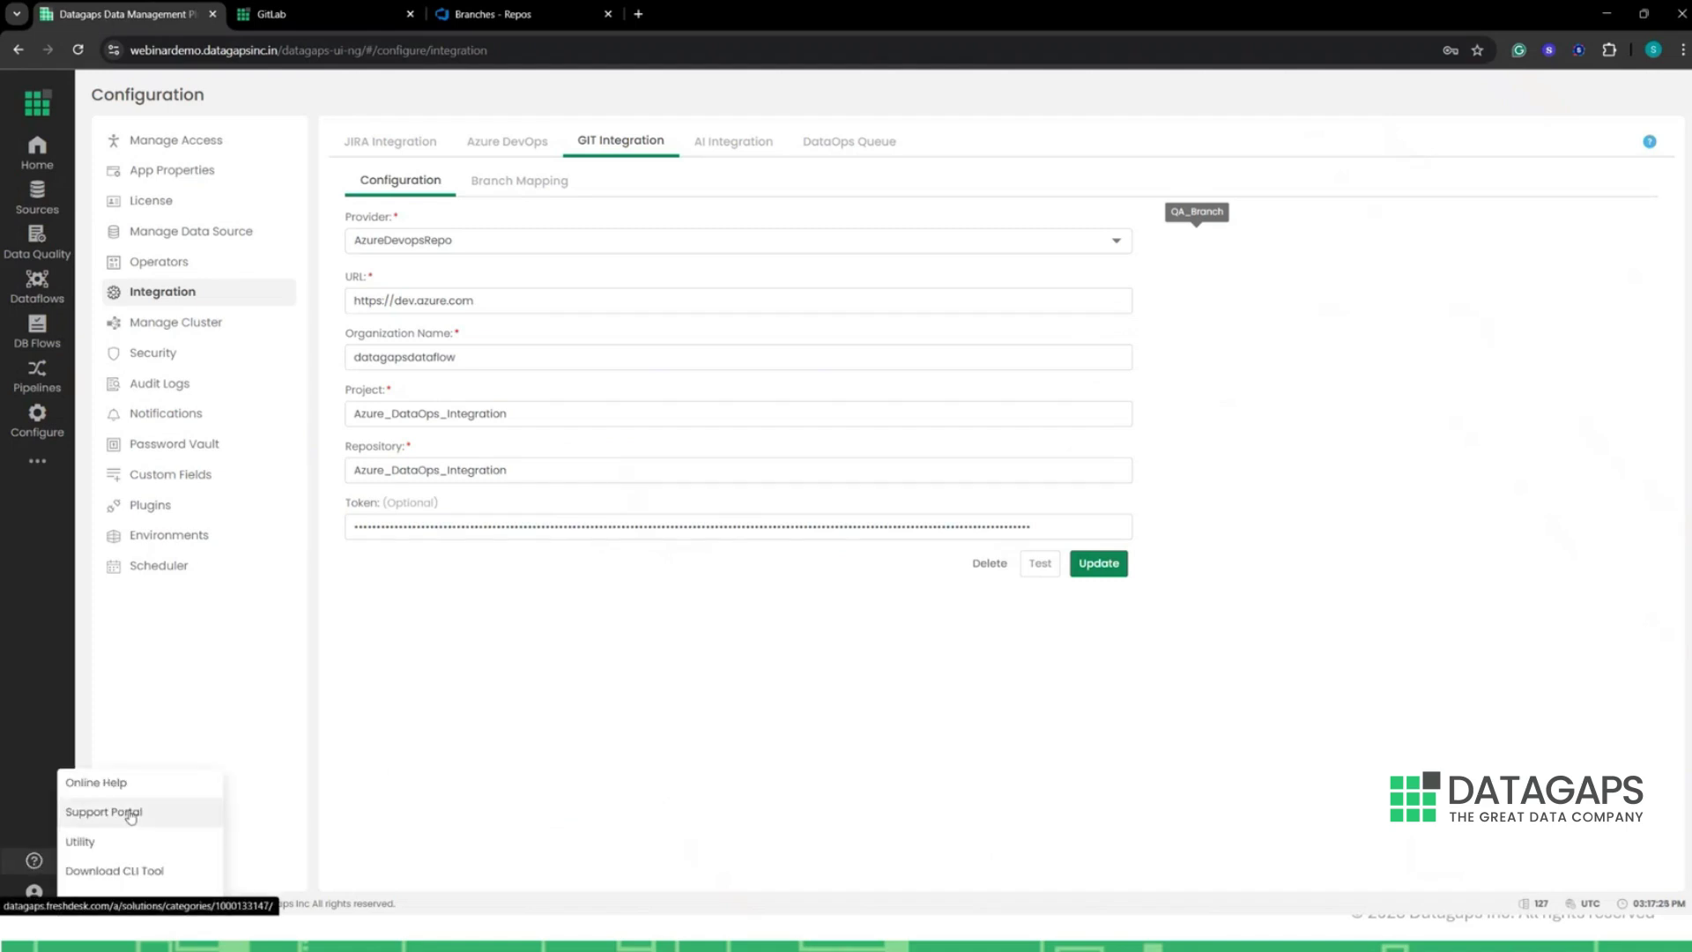
click(404, 754)
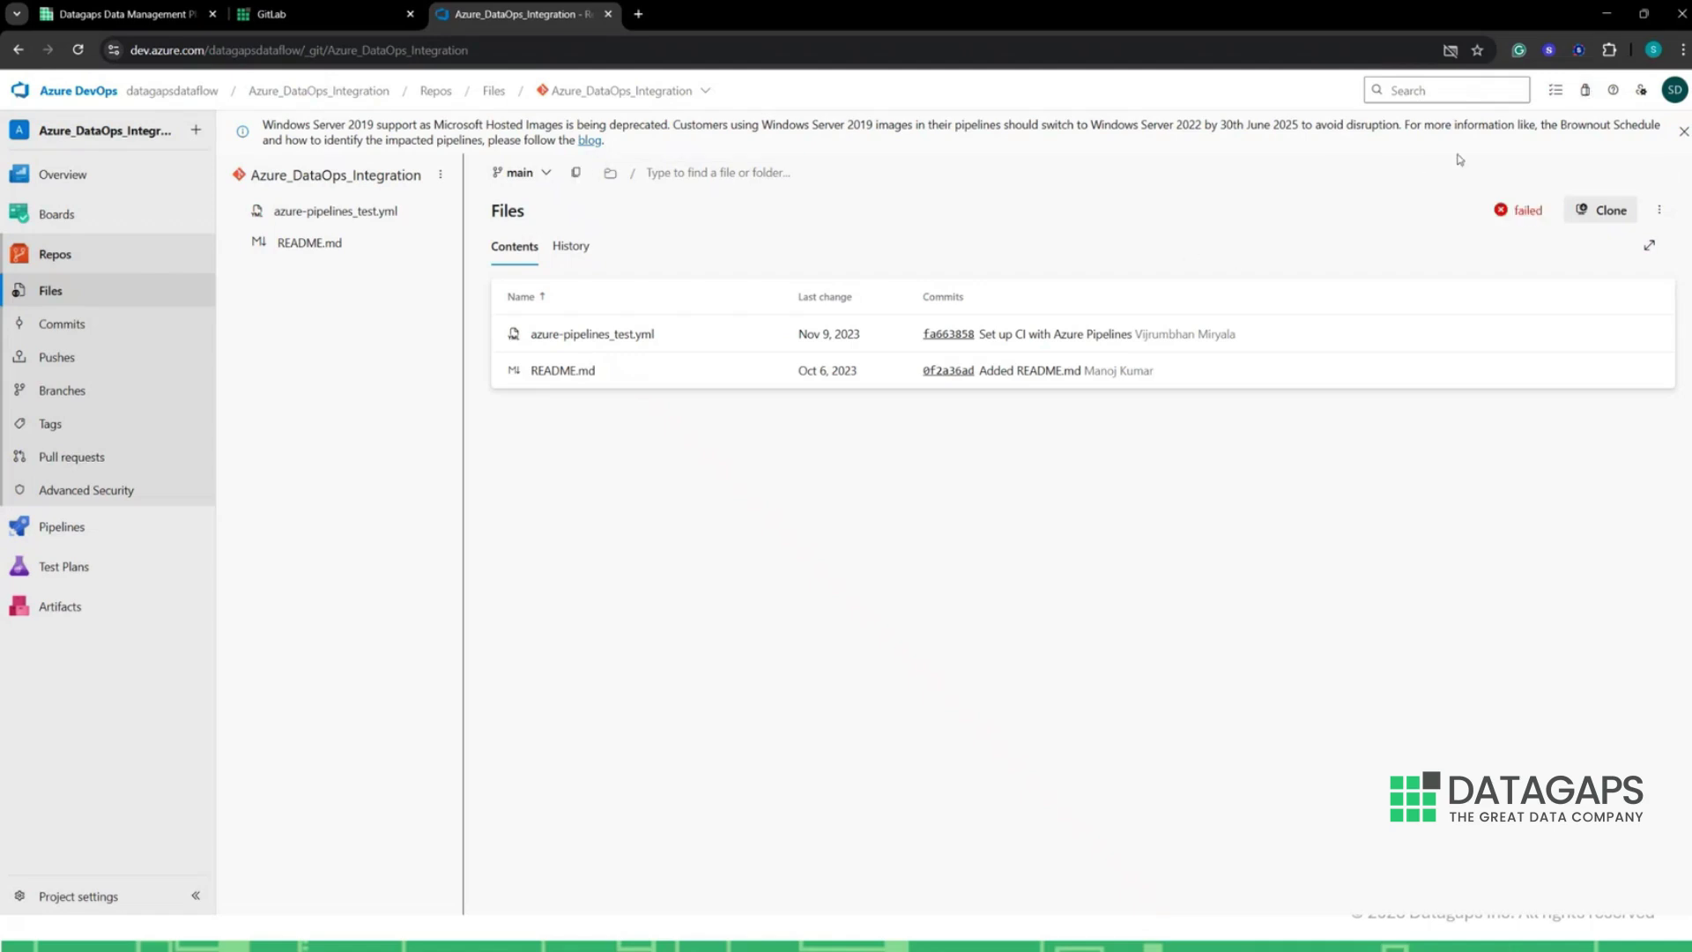
In Azure DevOps, view the personal access tokens and the form for creating a new one
click(1636, 95)
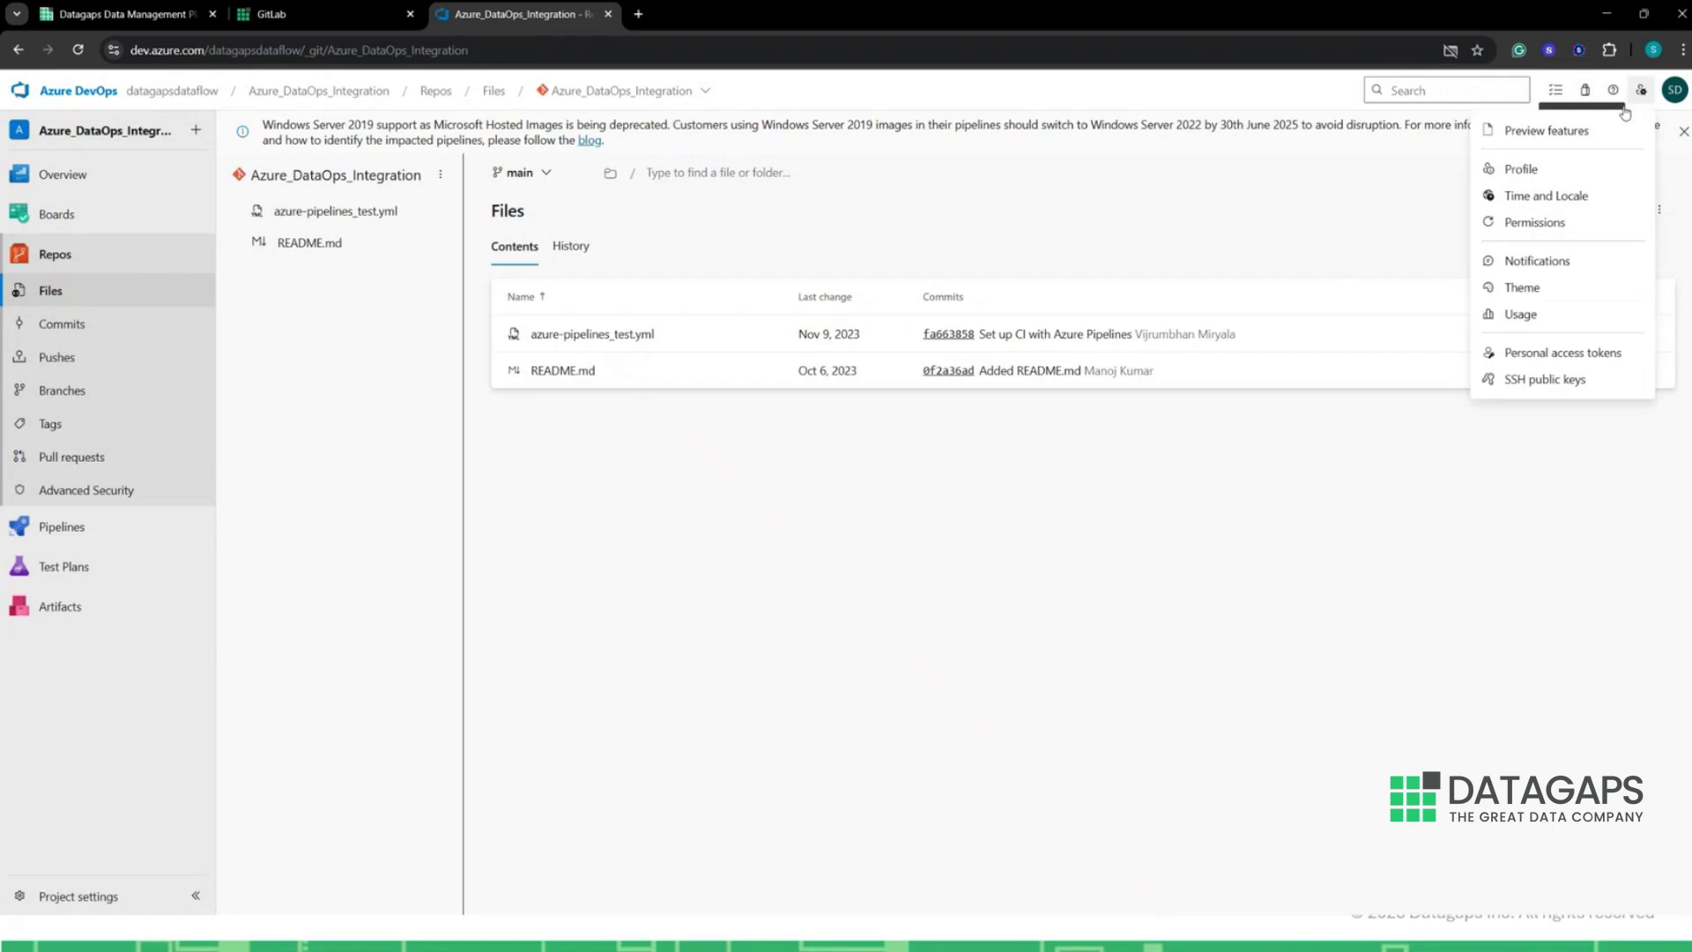
click(1541, 352)
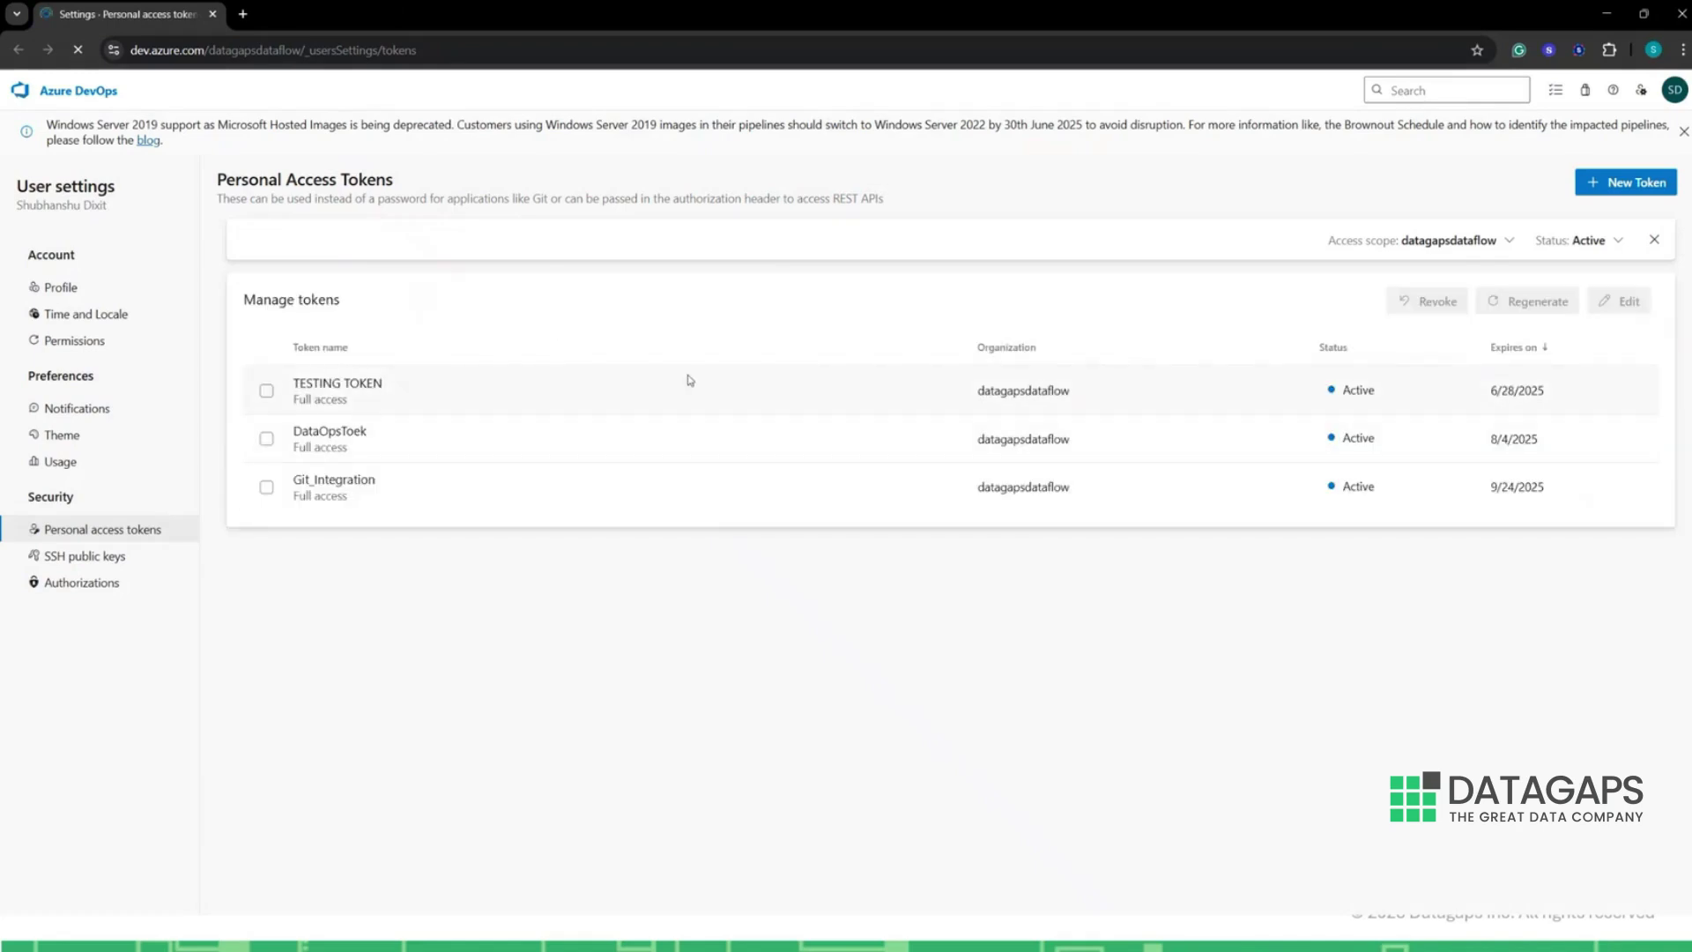
click(1591, 190)
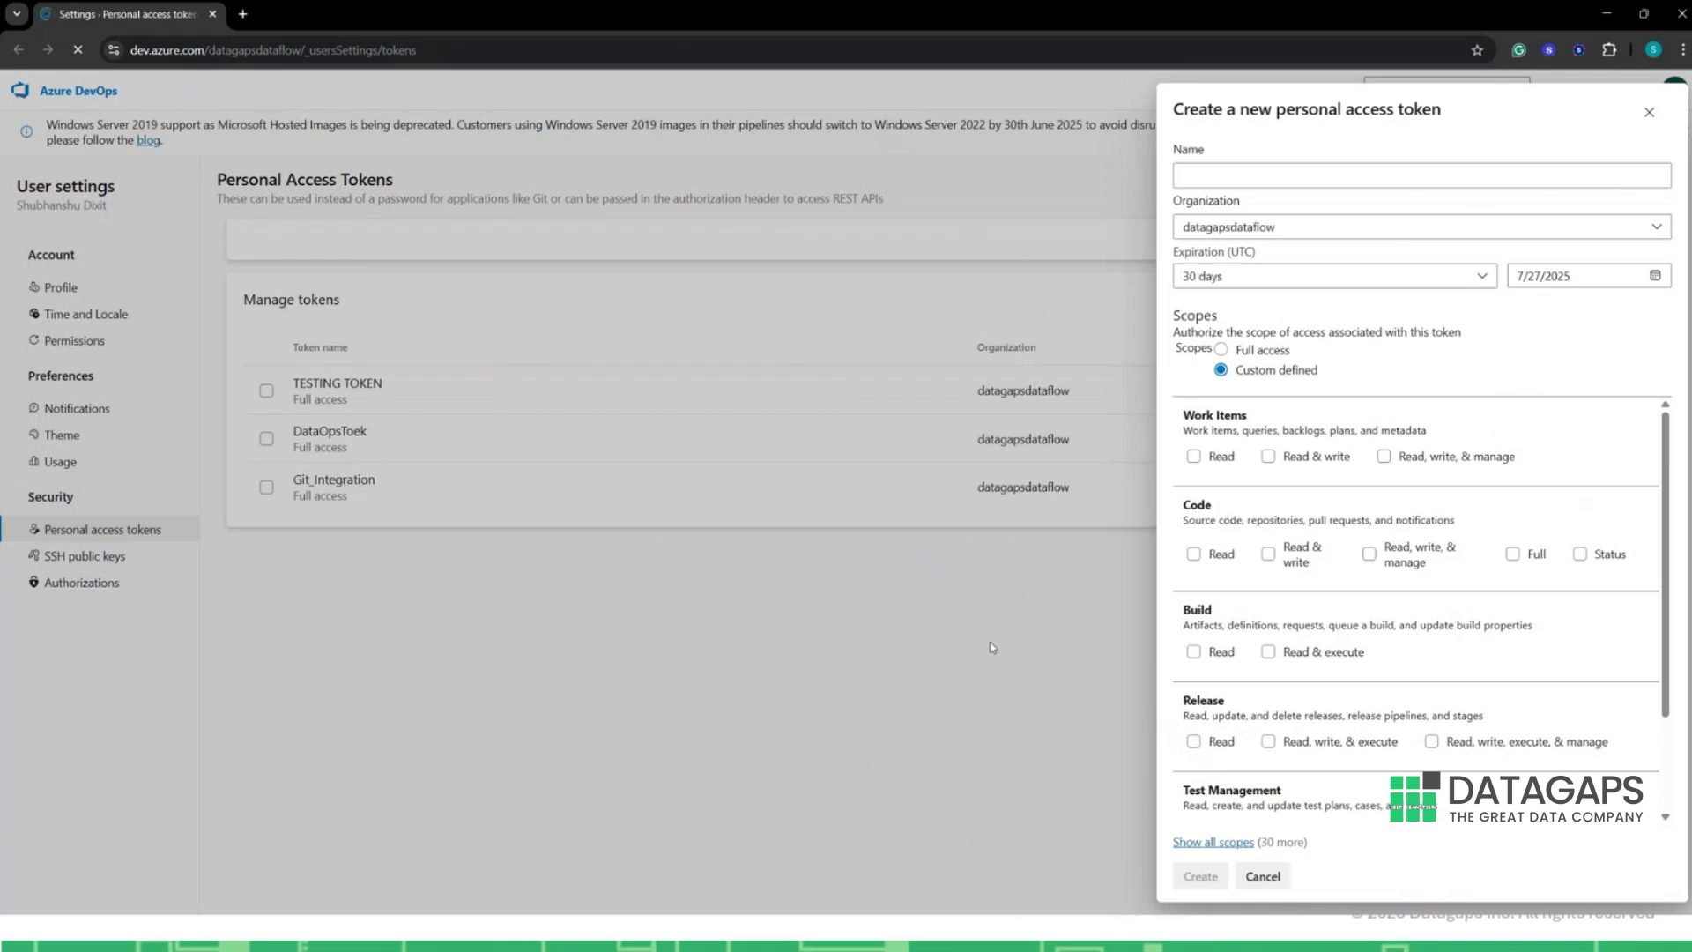
click(1009, 665)
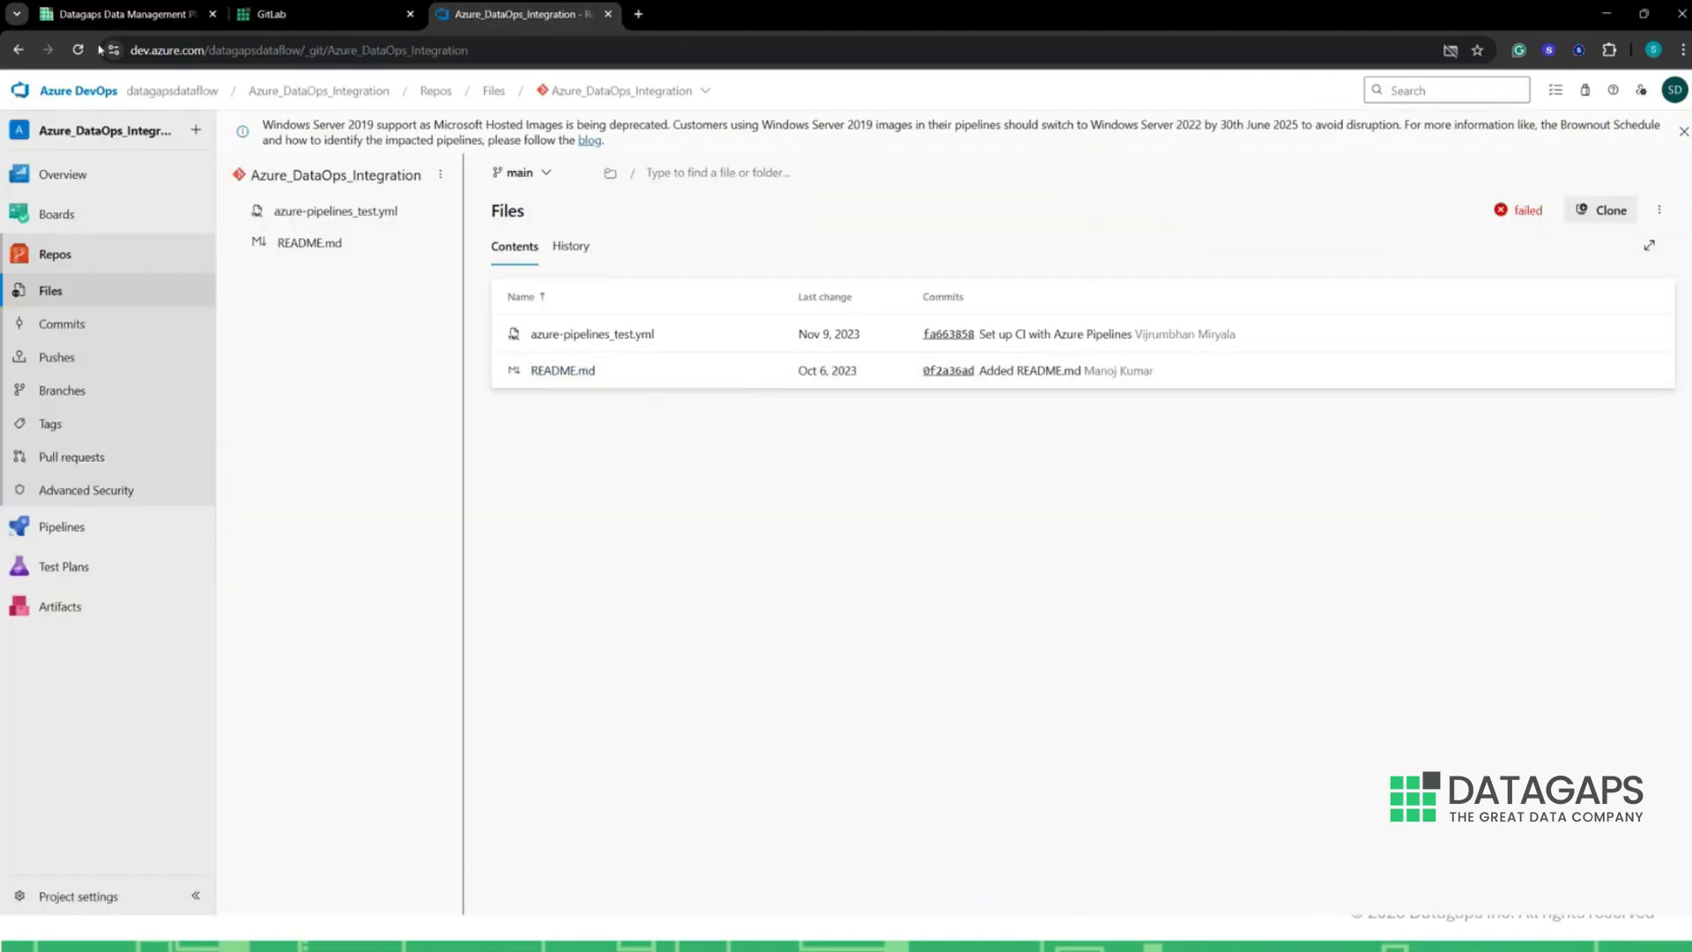
Back in Datagaps, test the AzureDevopsRepo integration by pasting the API token, and decline the browser's password update
click(108, 18)
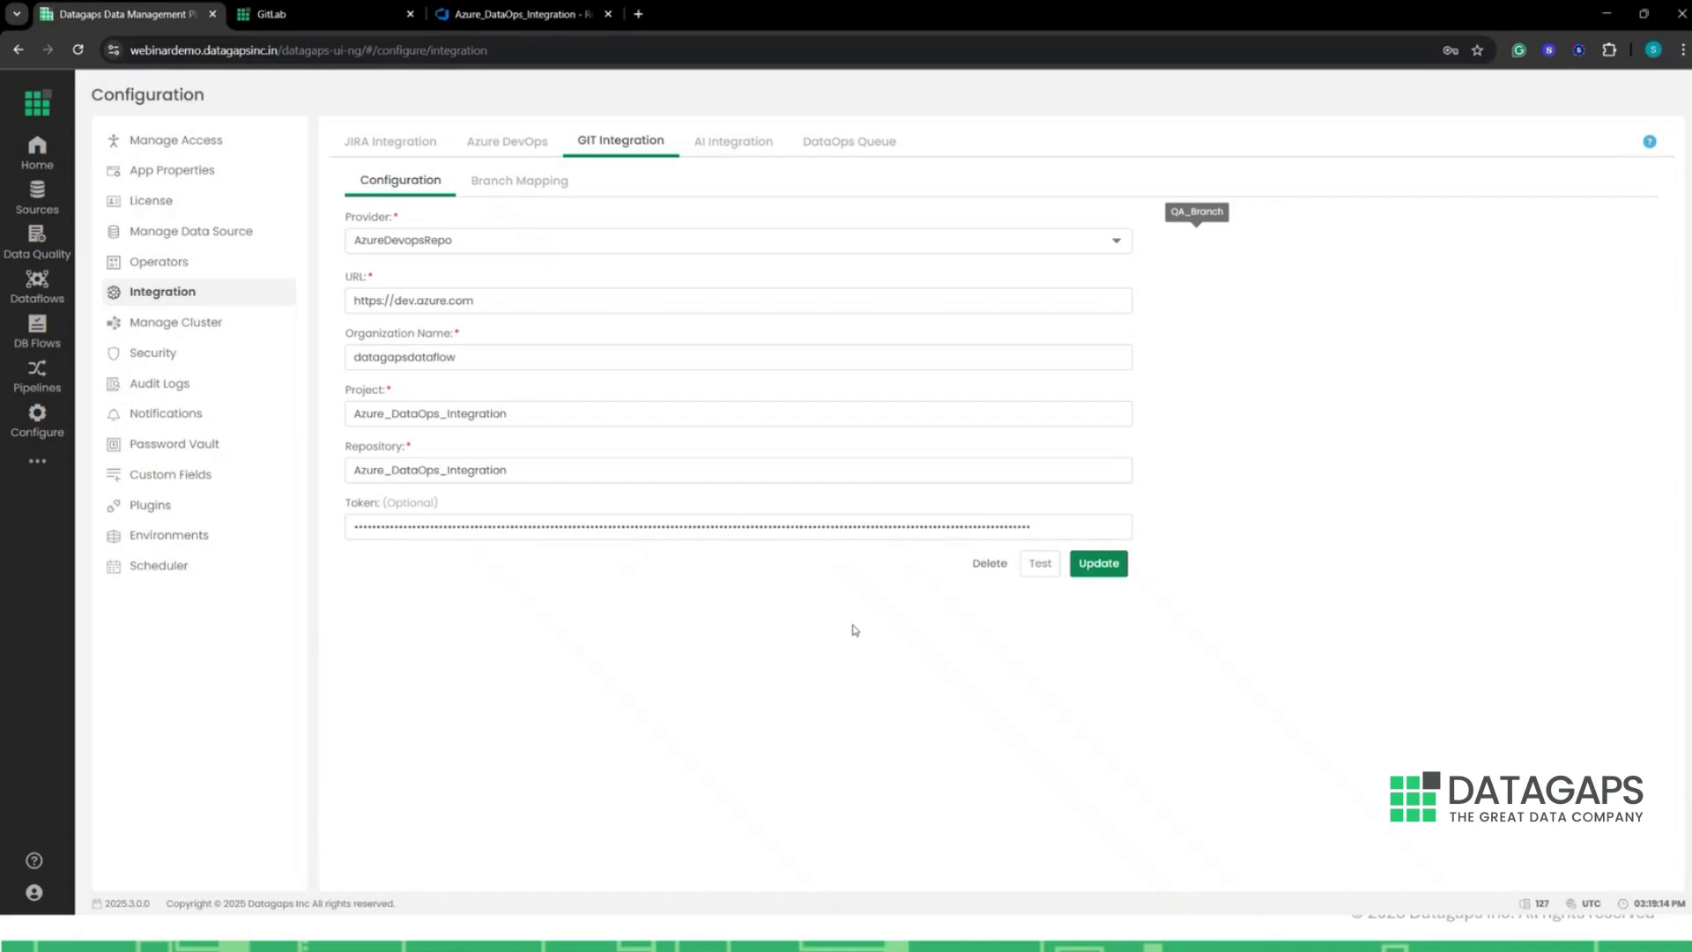
click(1040, 564)
key(ctrl+v)
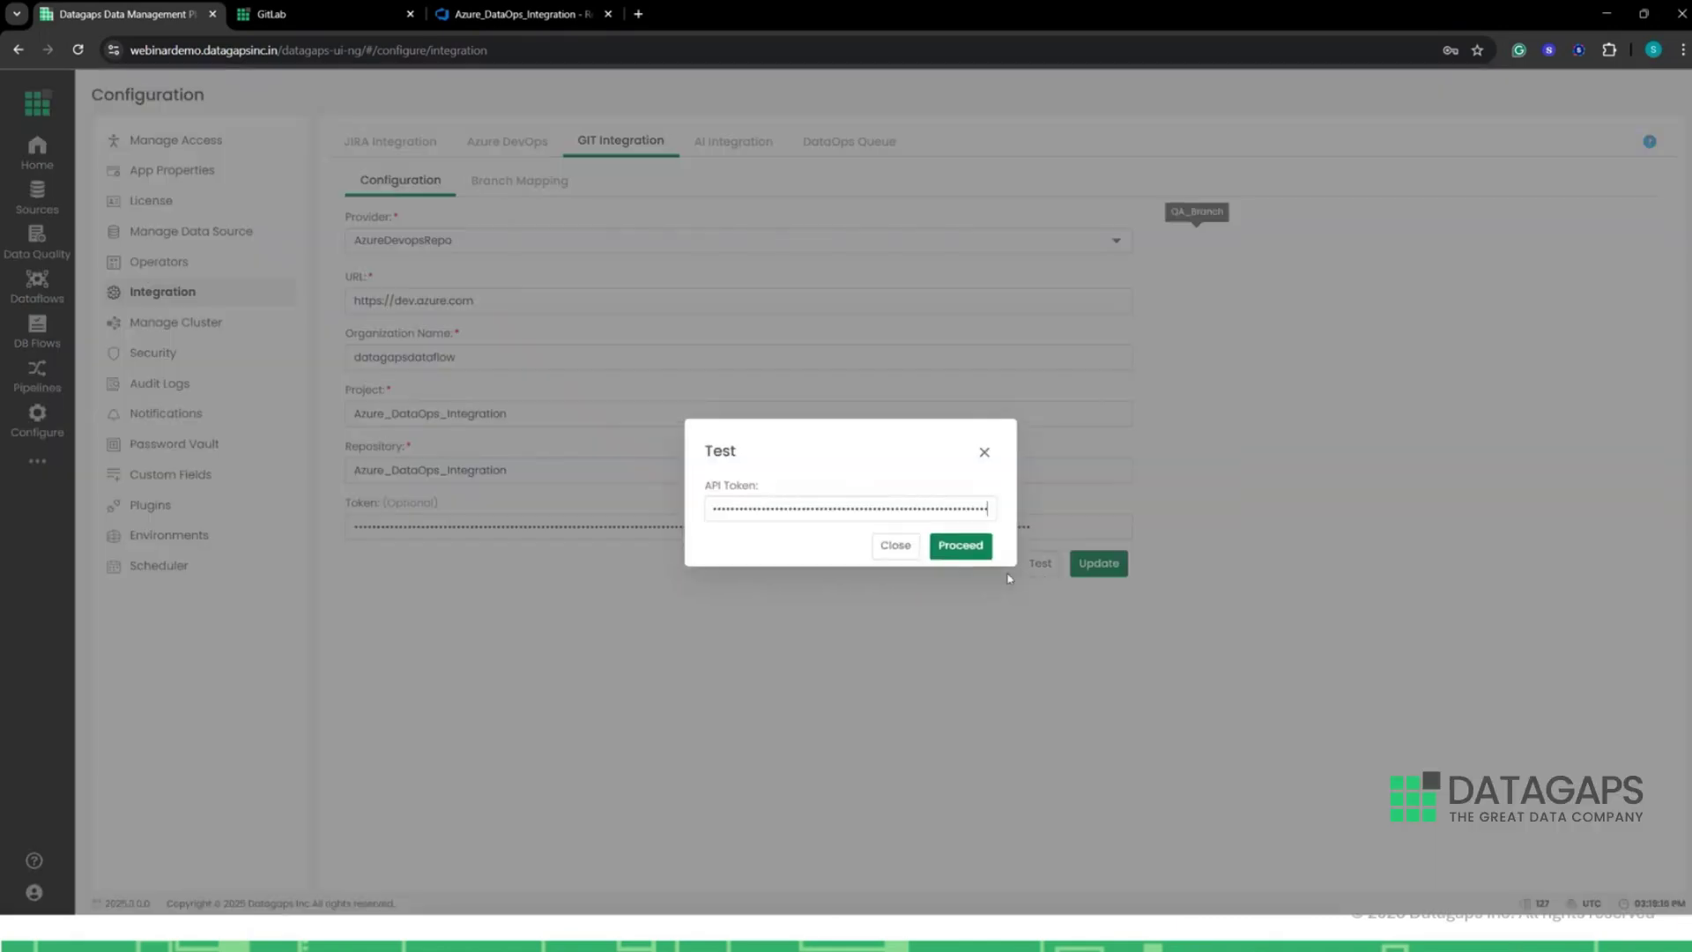
click(957, 547)
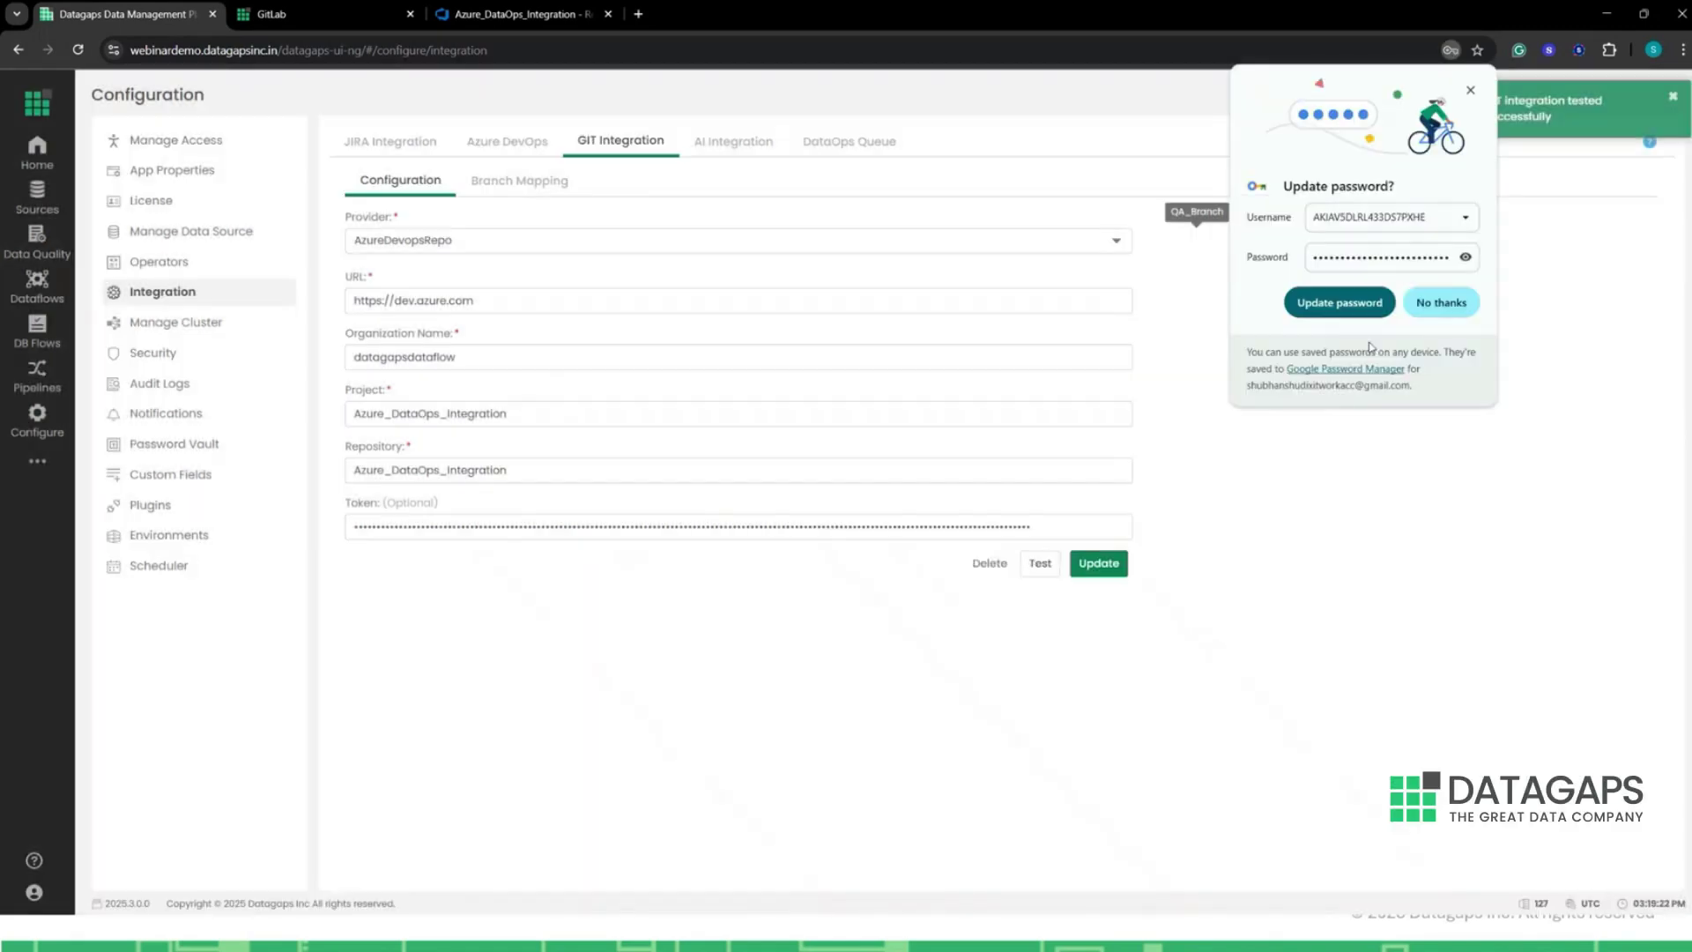
click(1421, 309)
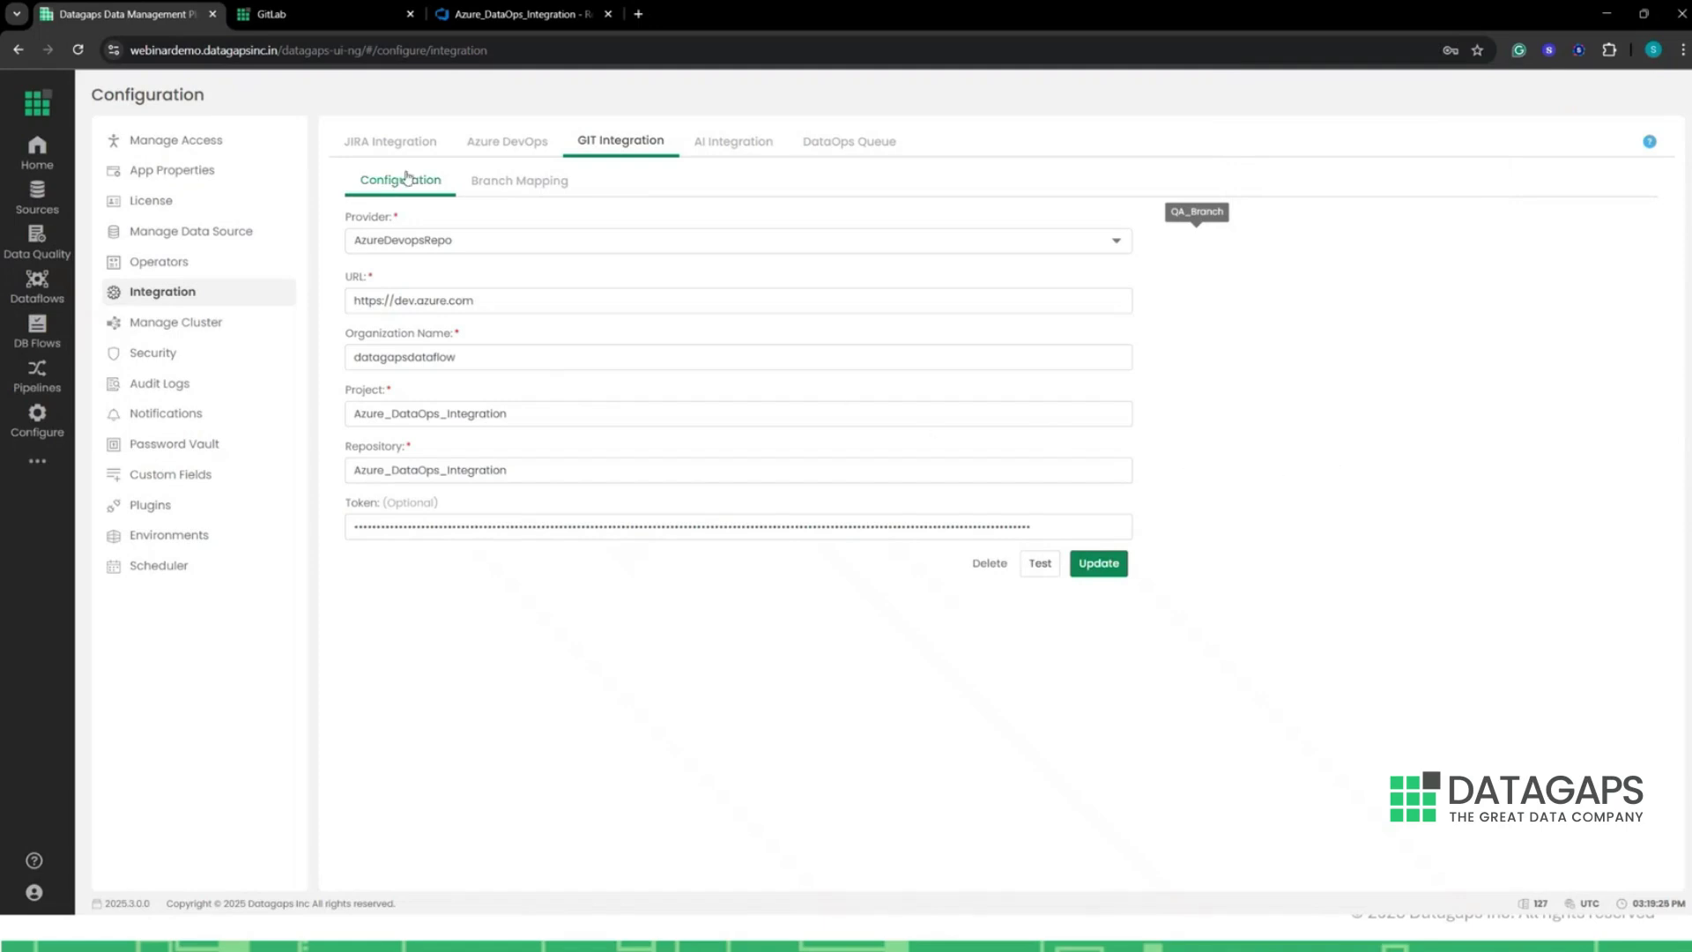
Switch to Azure DevOps and create a repository branch named QA_branch based on main
click(468, 13)
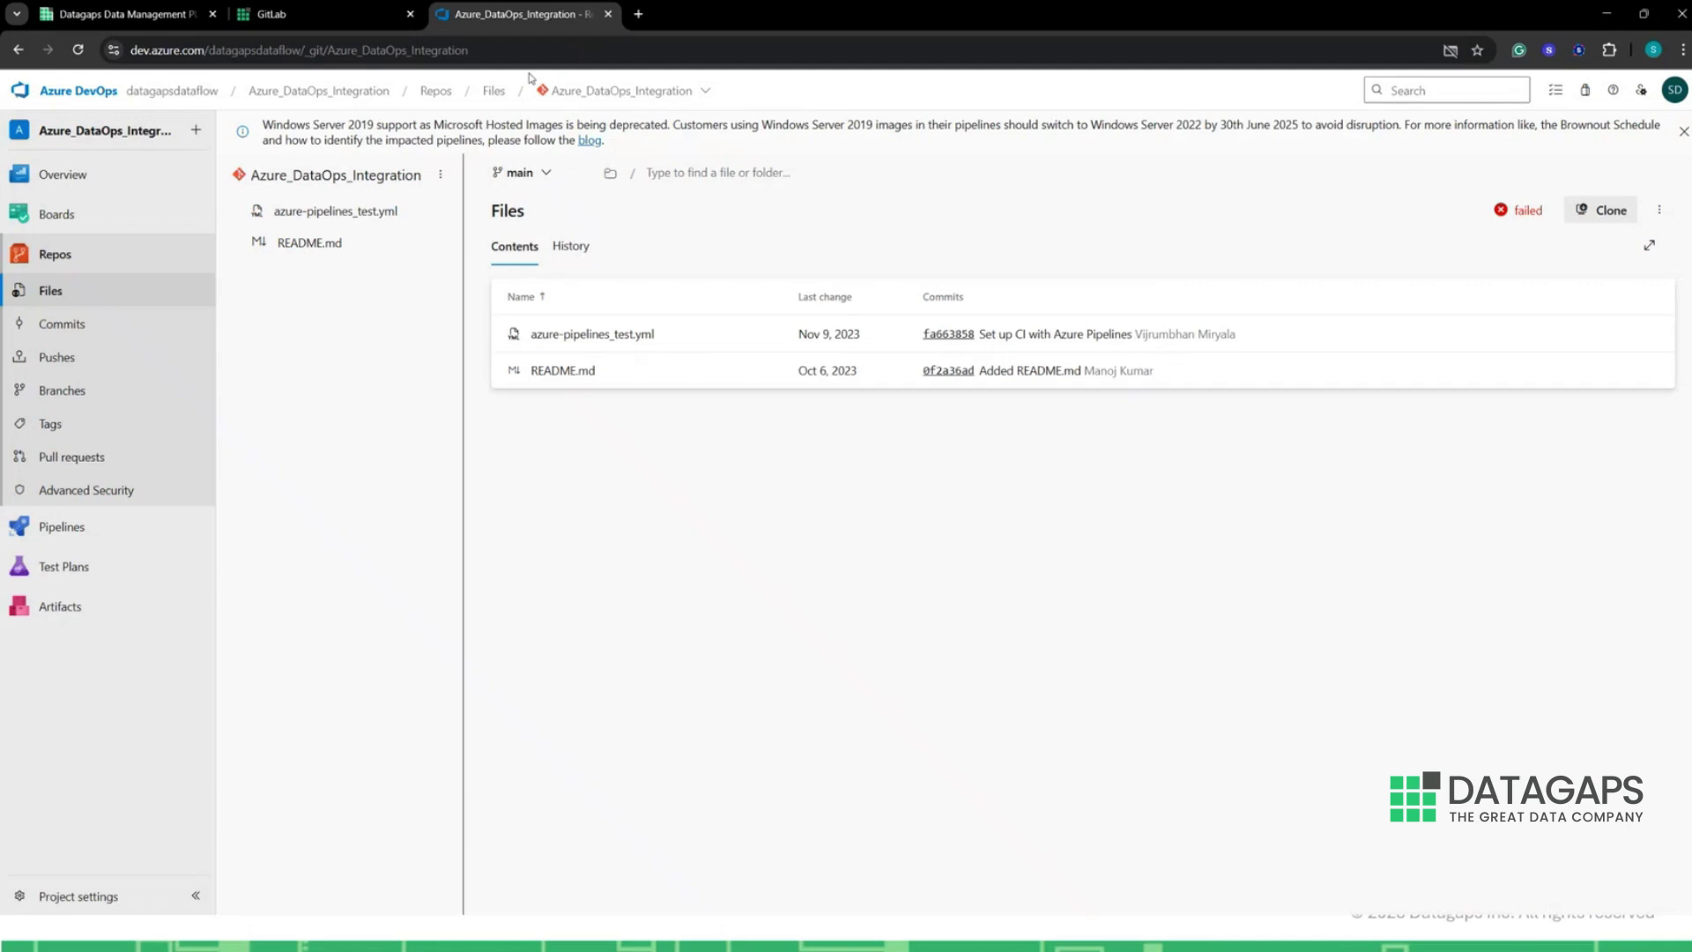
click(141, 390)
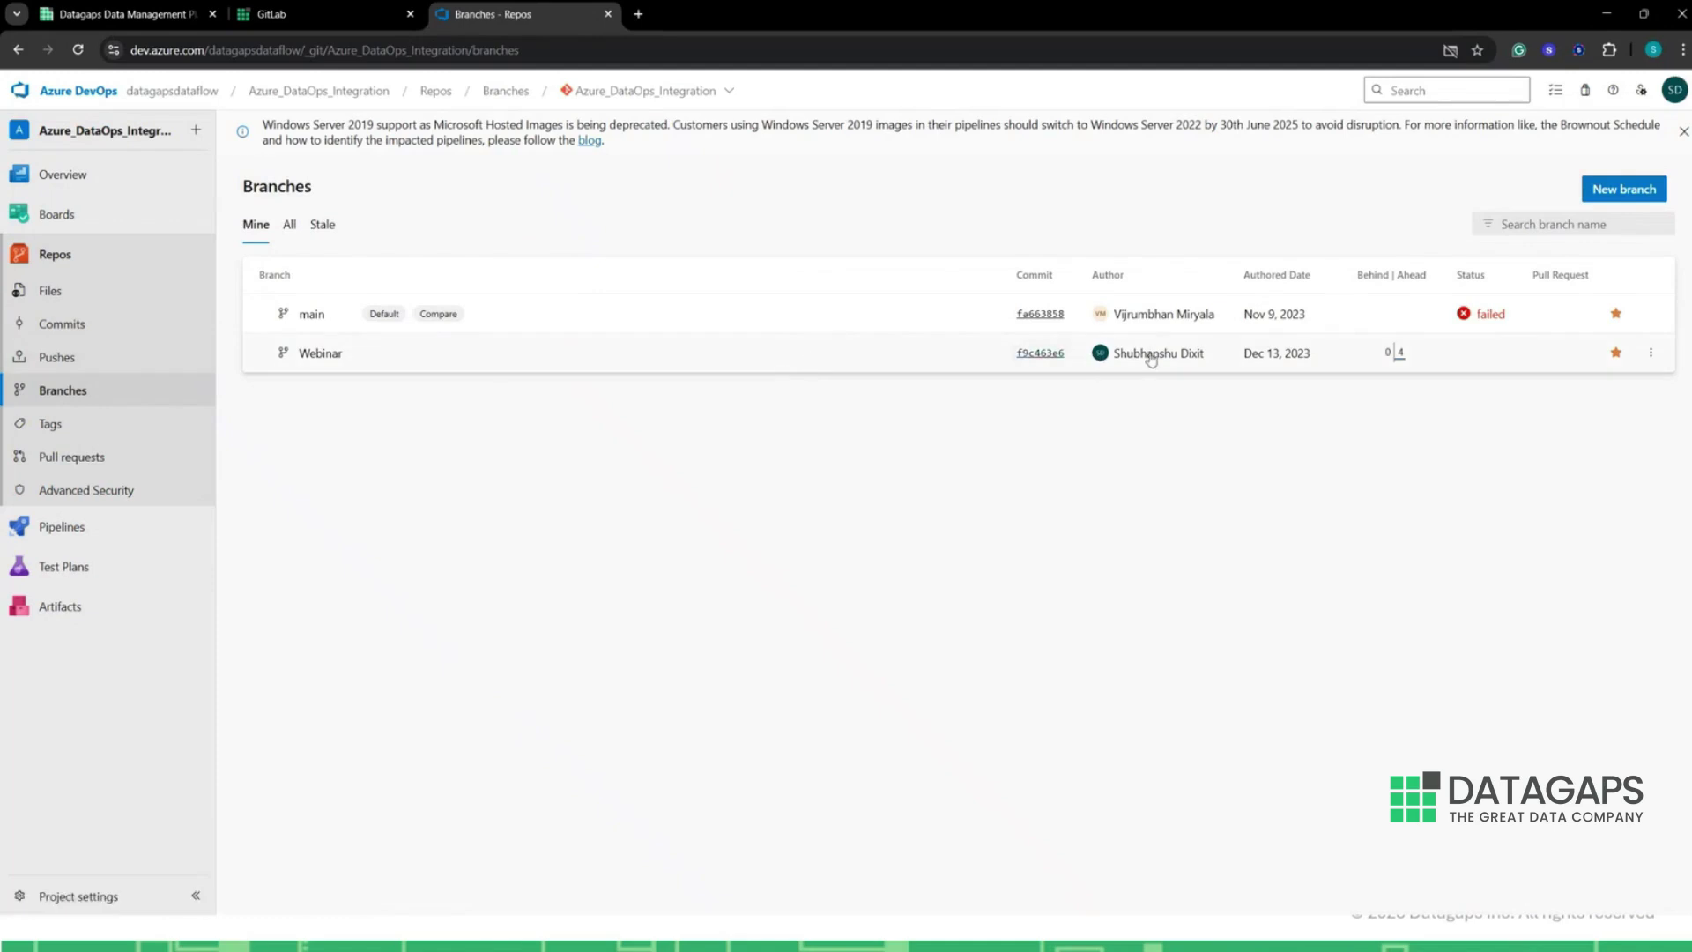
click(1594, 204)
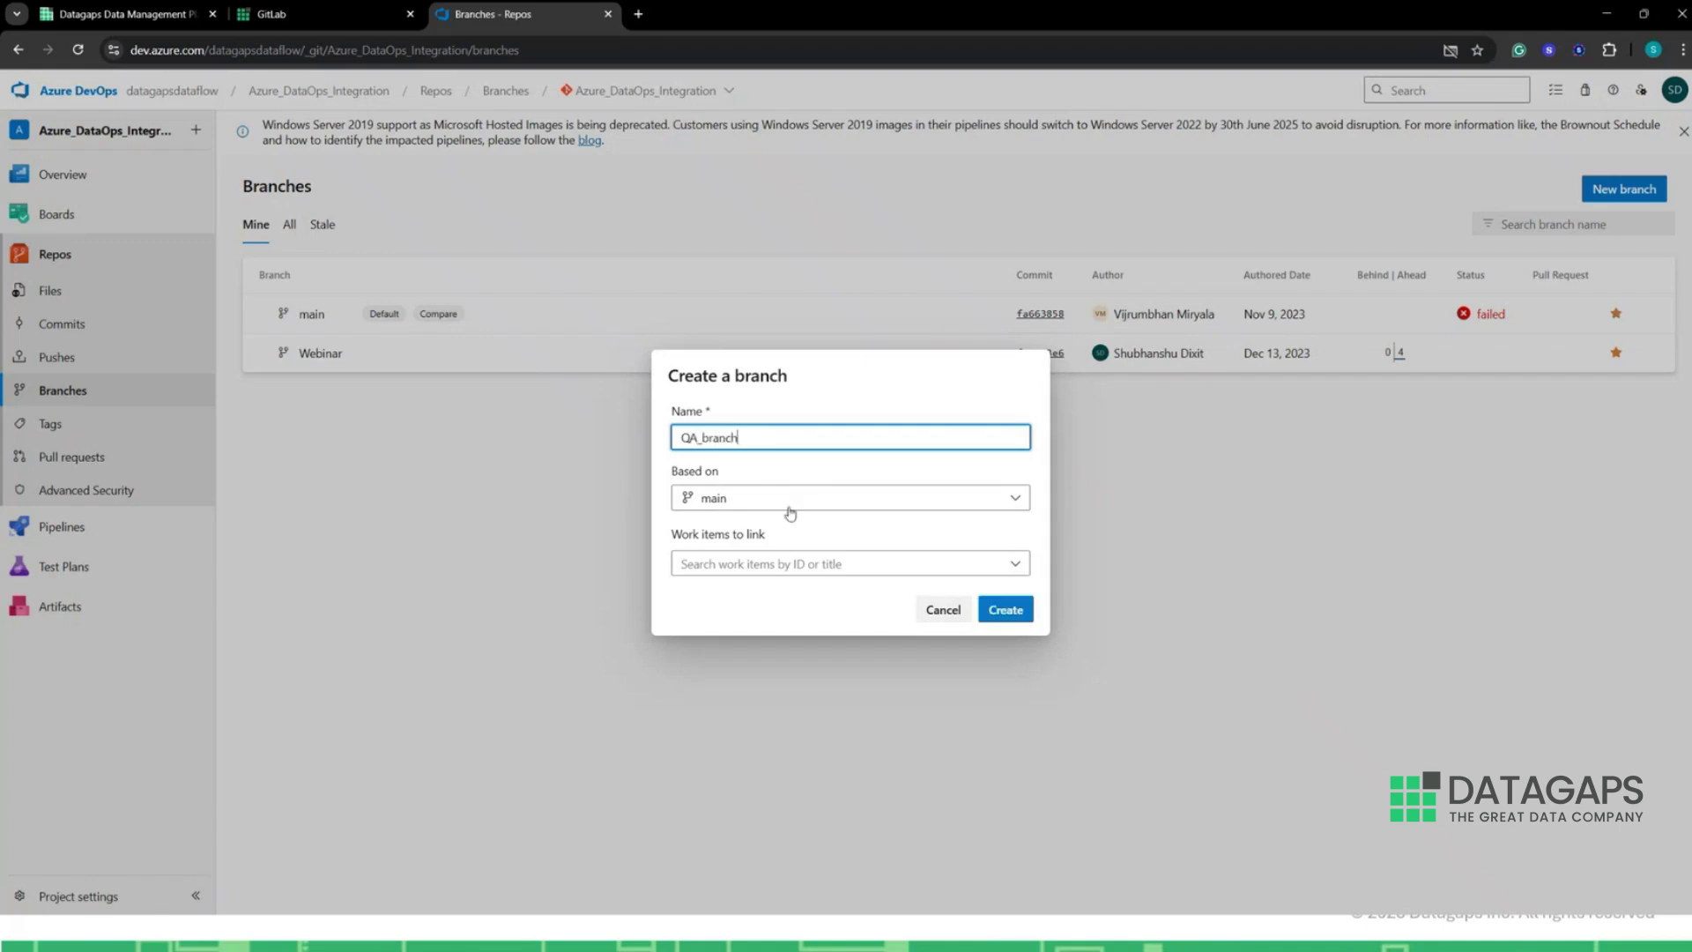
click(1006, 609)
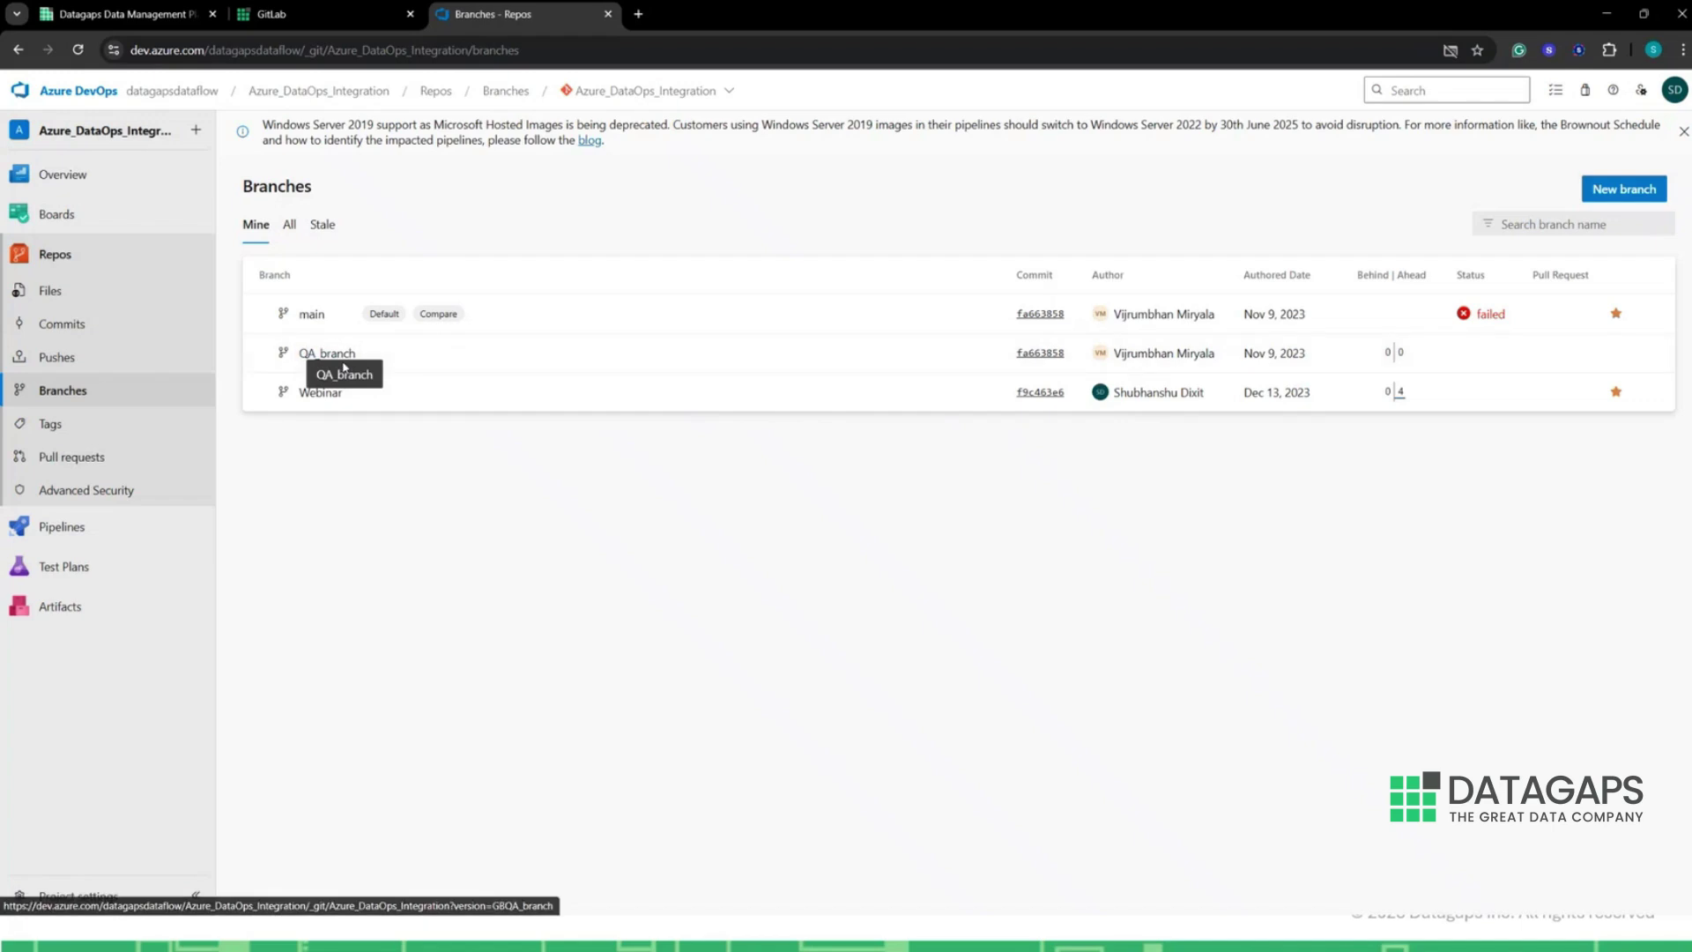
Back in Datagaps, start a new branch mapping with container QA_Branch and Git branch QA_branch
click(119, 14)
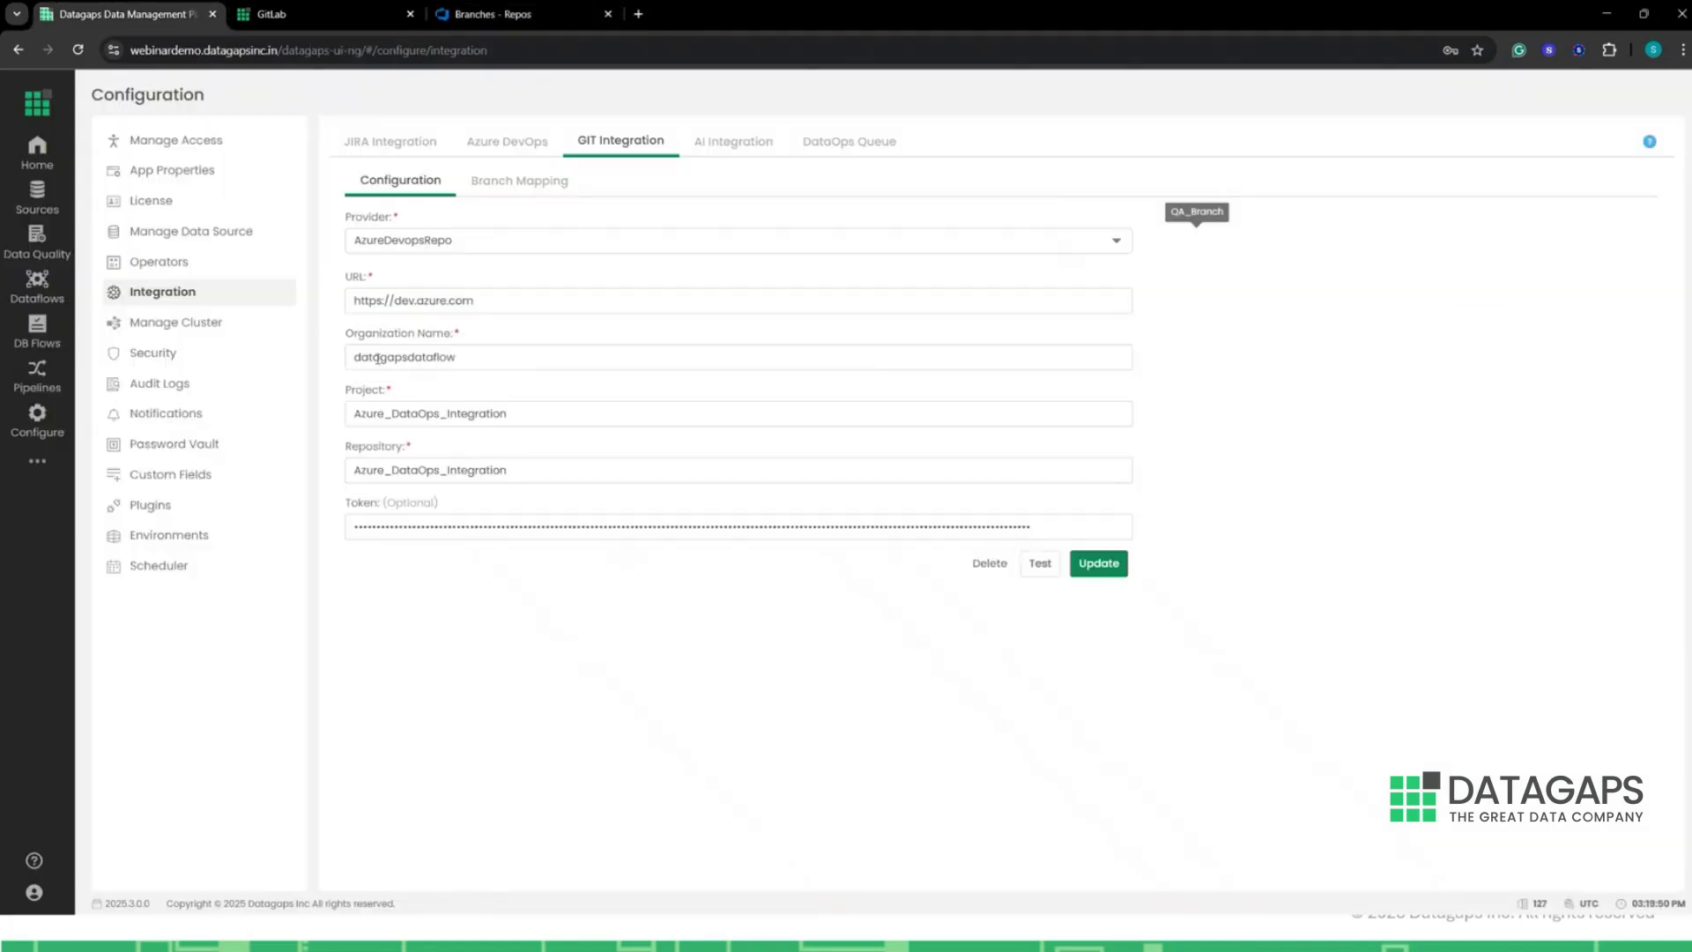
click(517, 182)
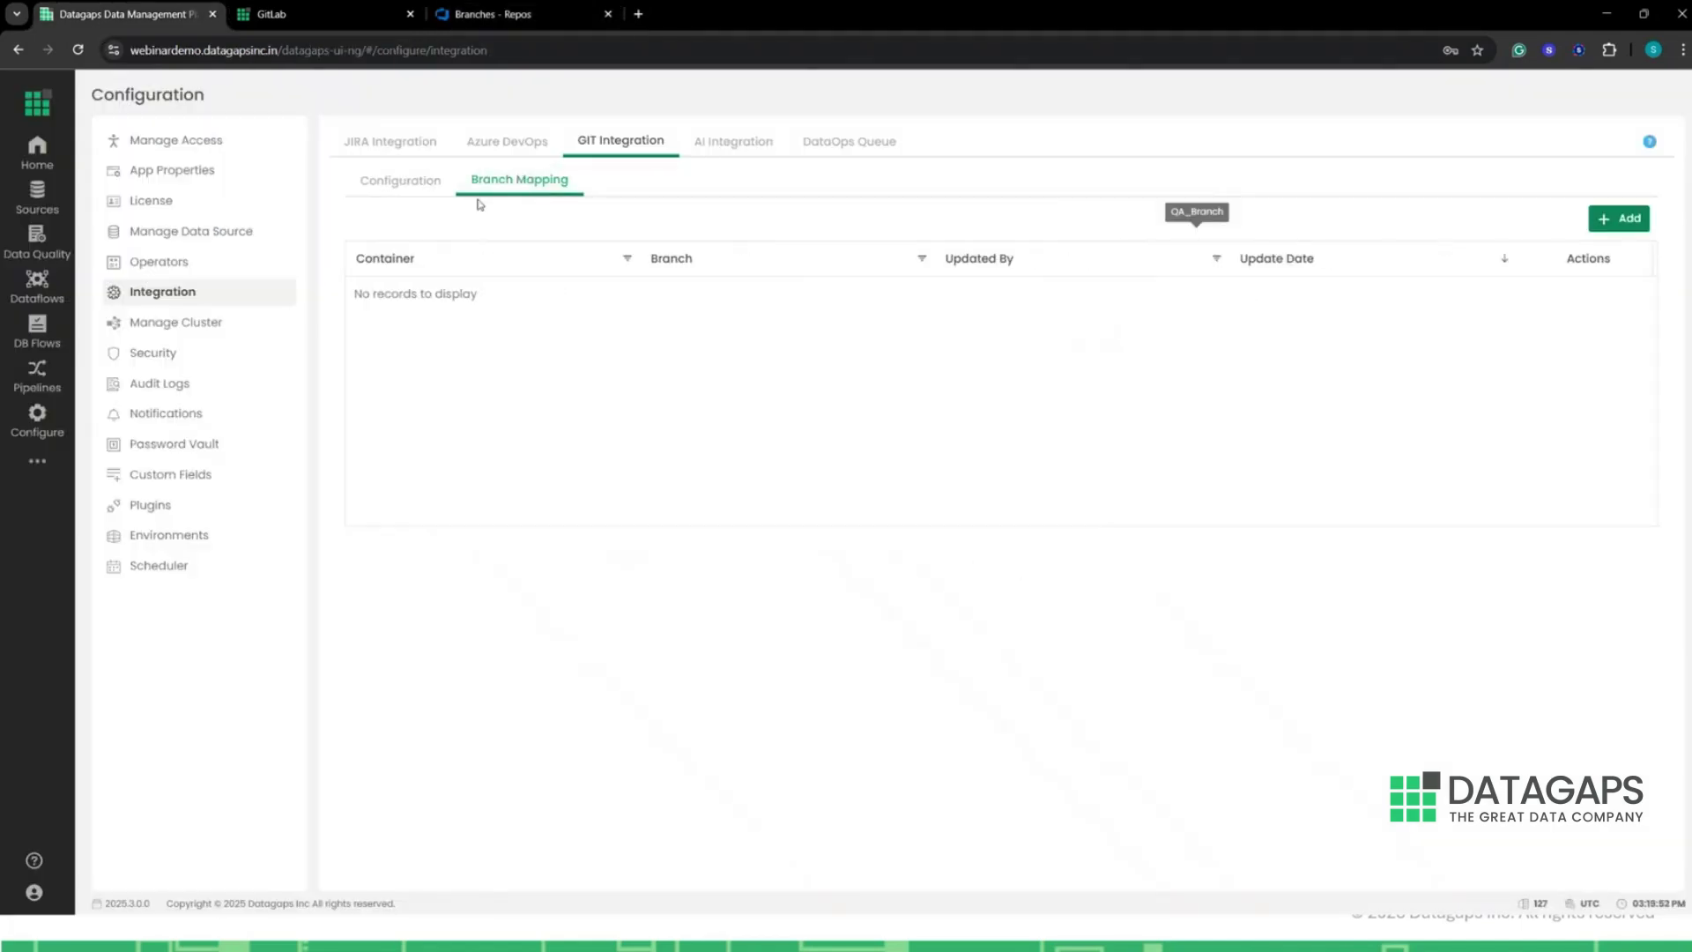
click(1618, 219)
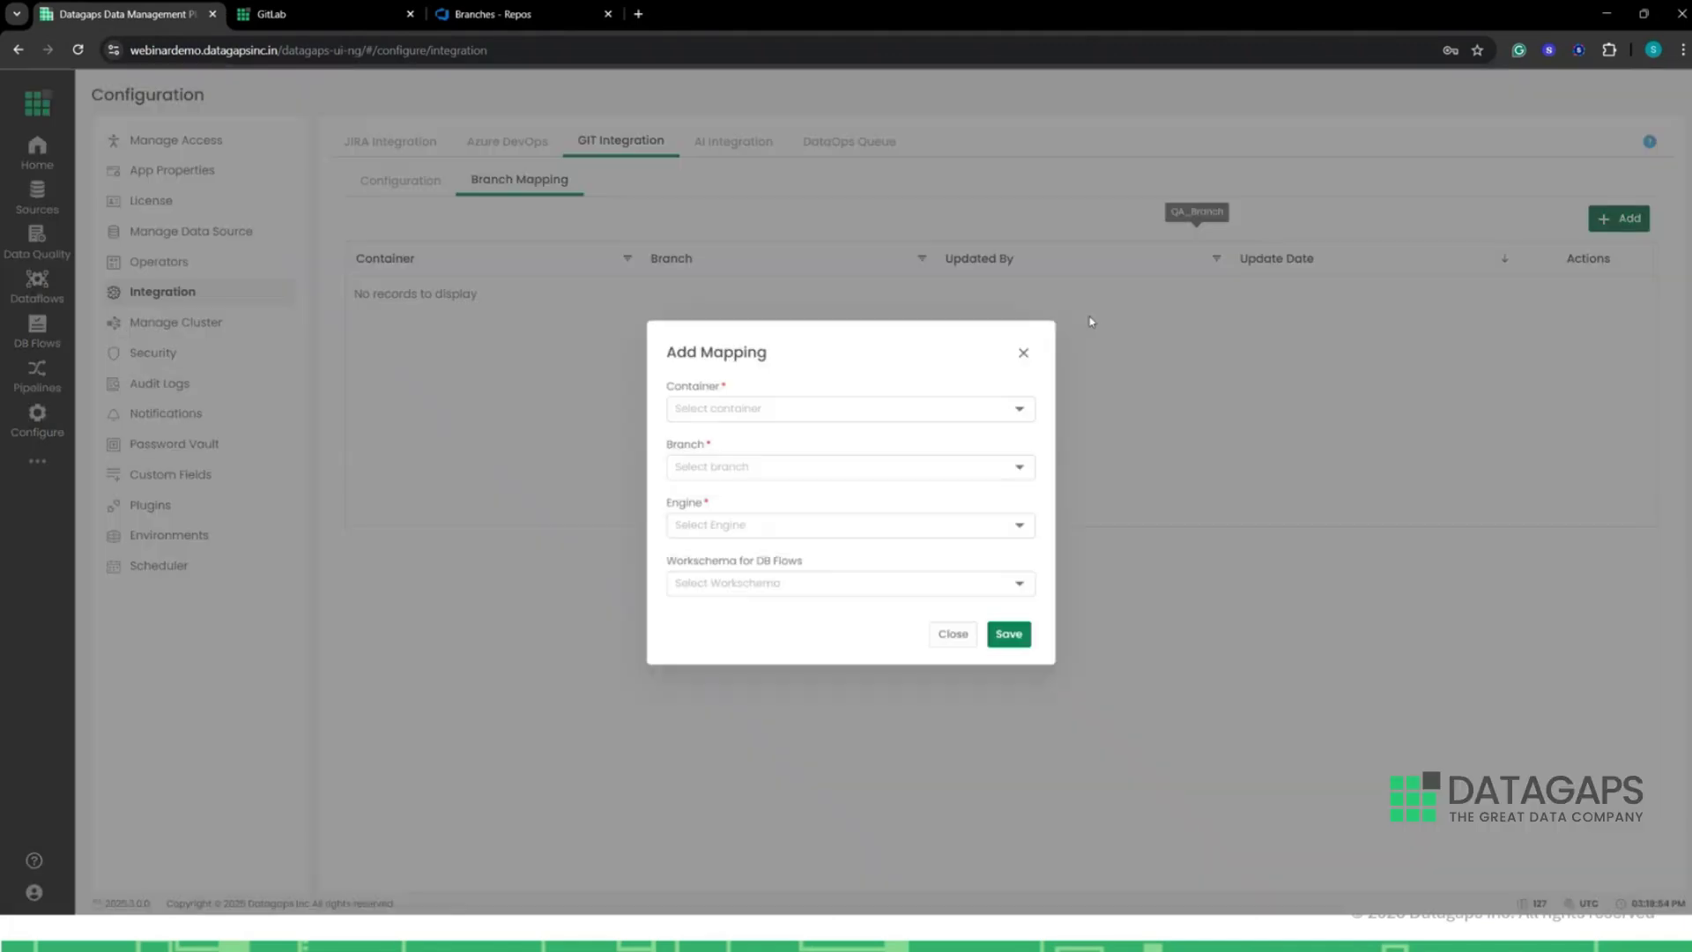
click(782, 410)
click(752, 529)
click(735, 476)
click(721, 529)
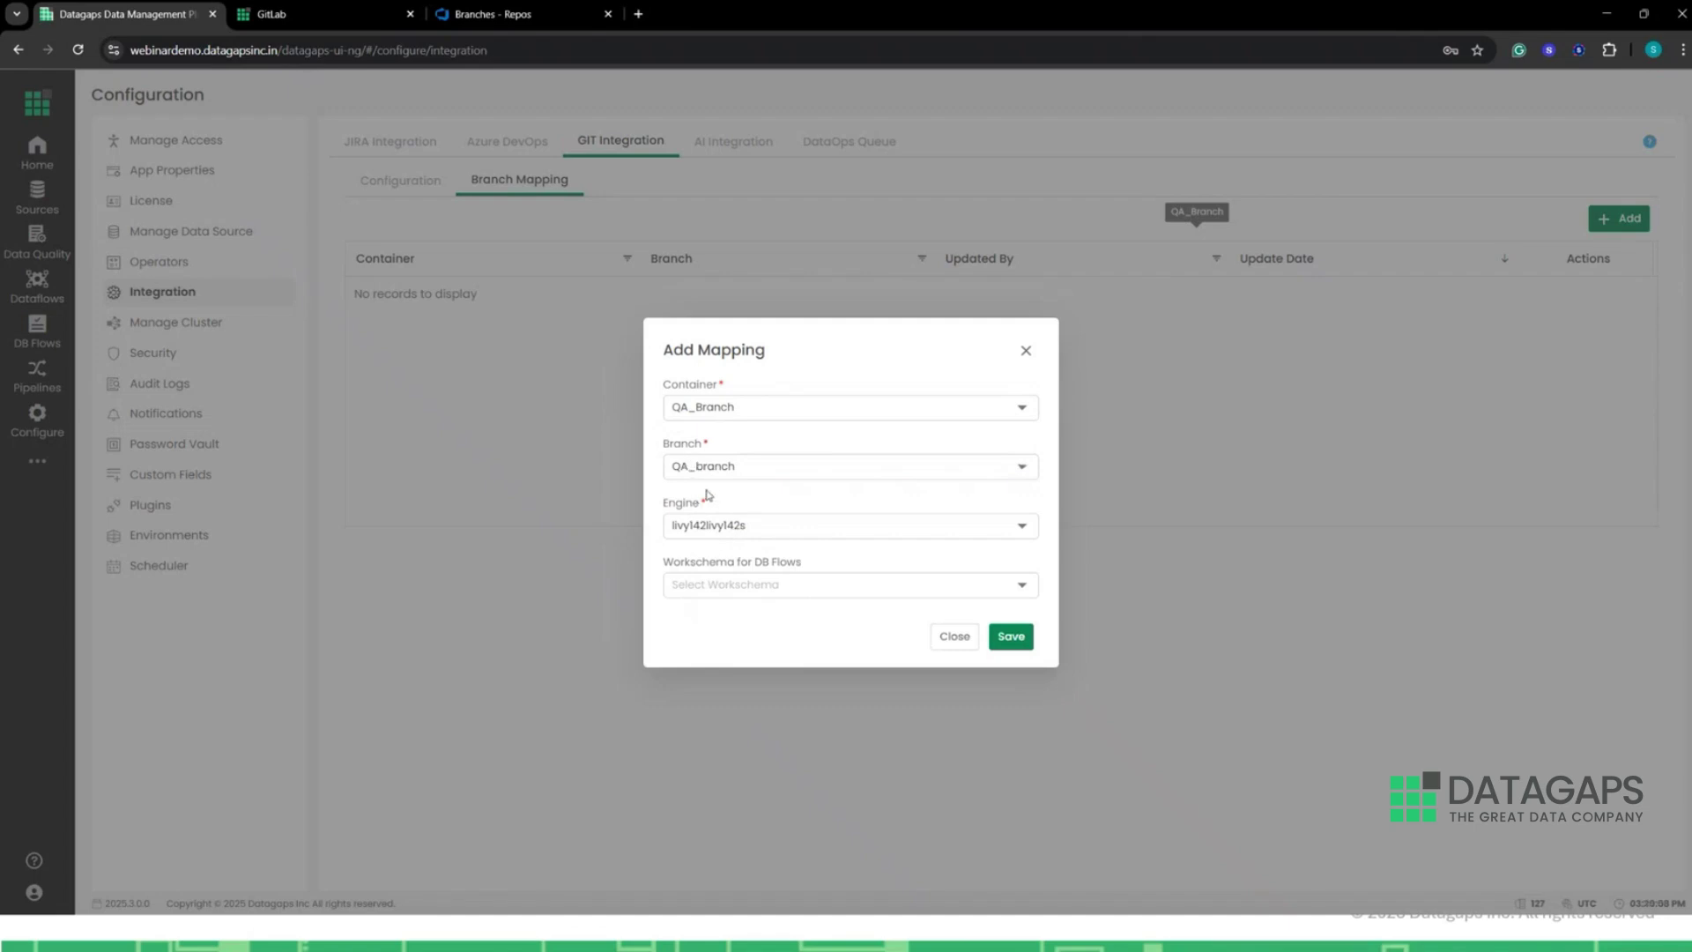
Set the mapping's engine to sample engine, save the mapping and accept the navigation to the Home screen
click(717, 527)
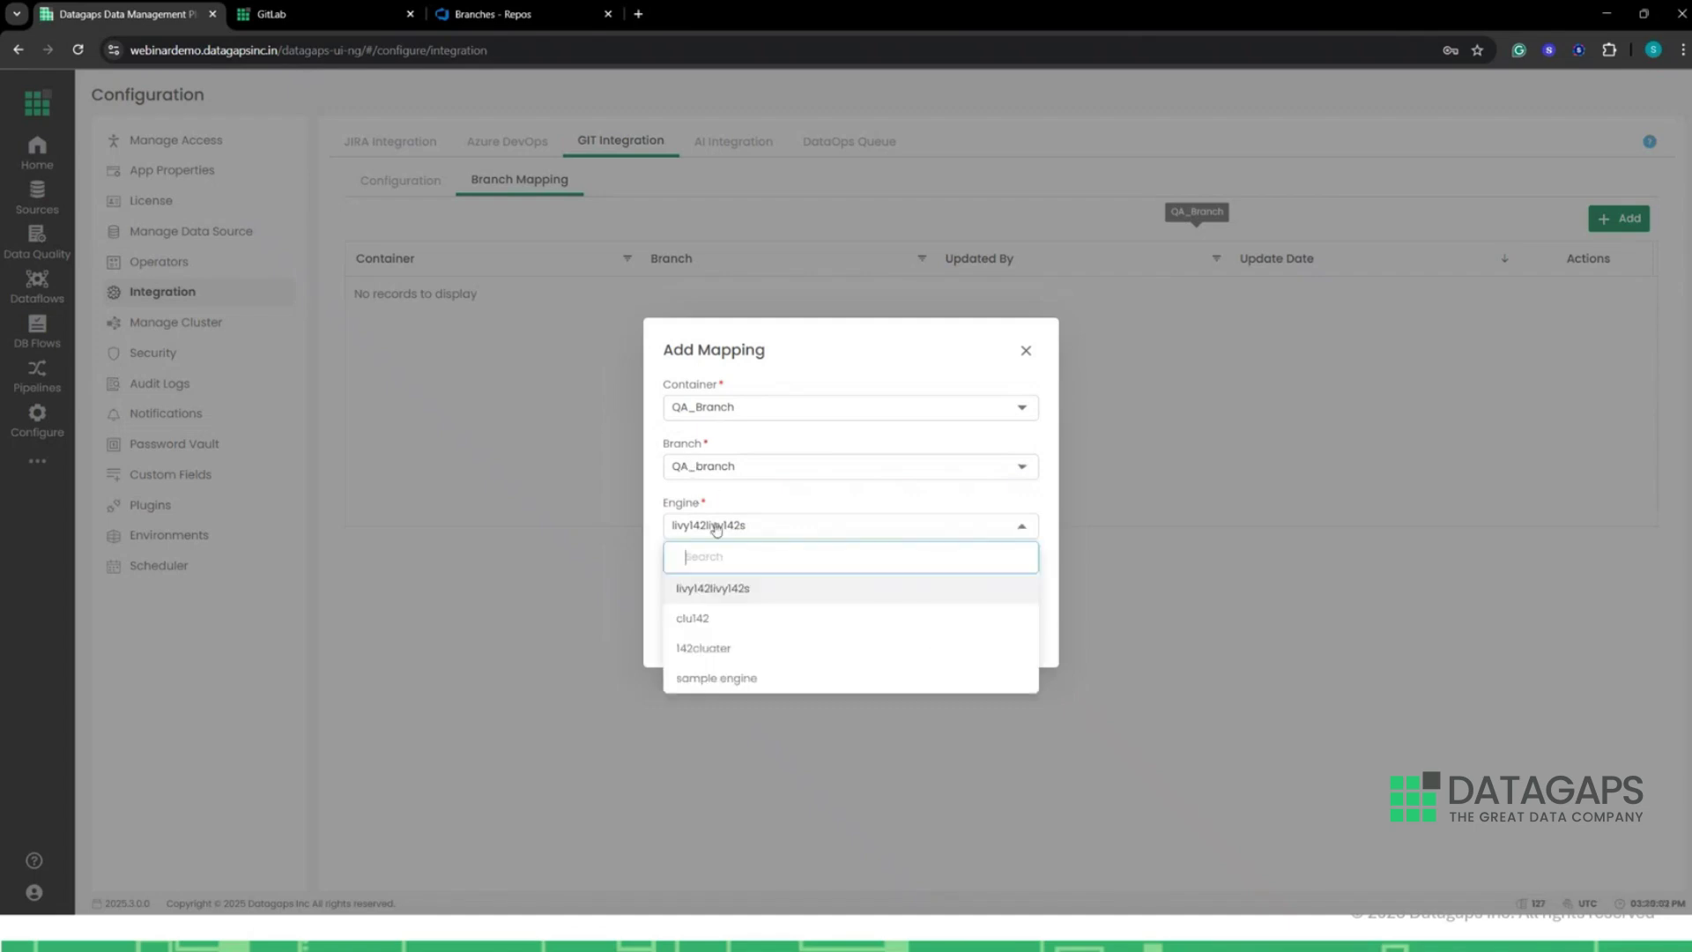
click(723, 678)
click(1010, 637)
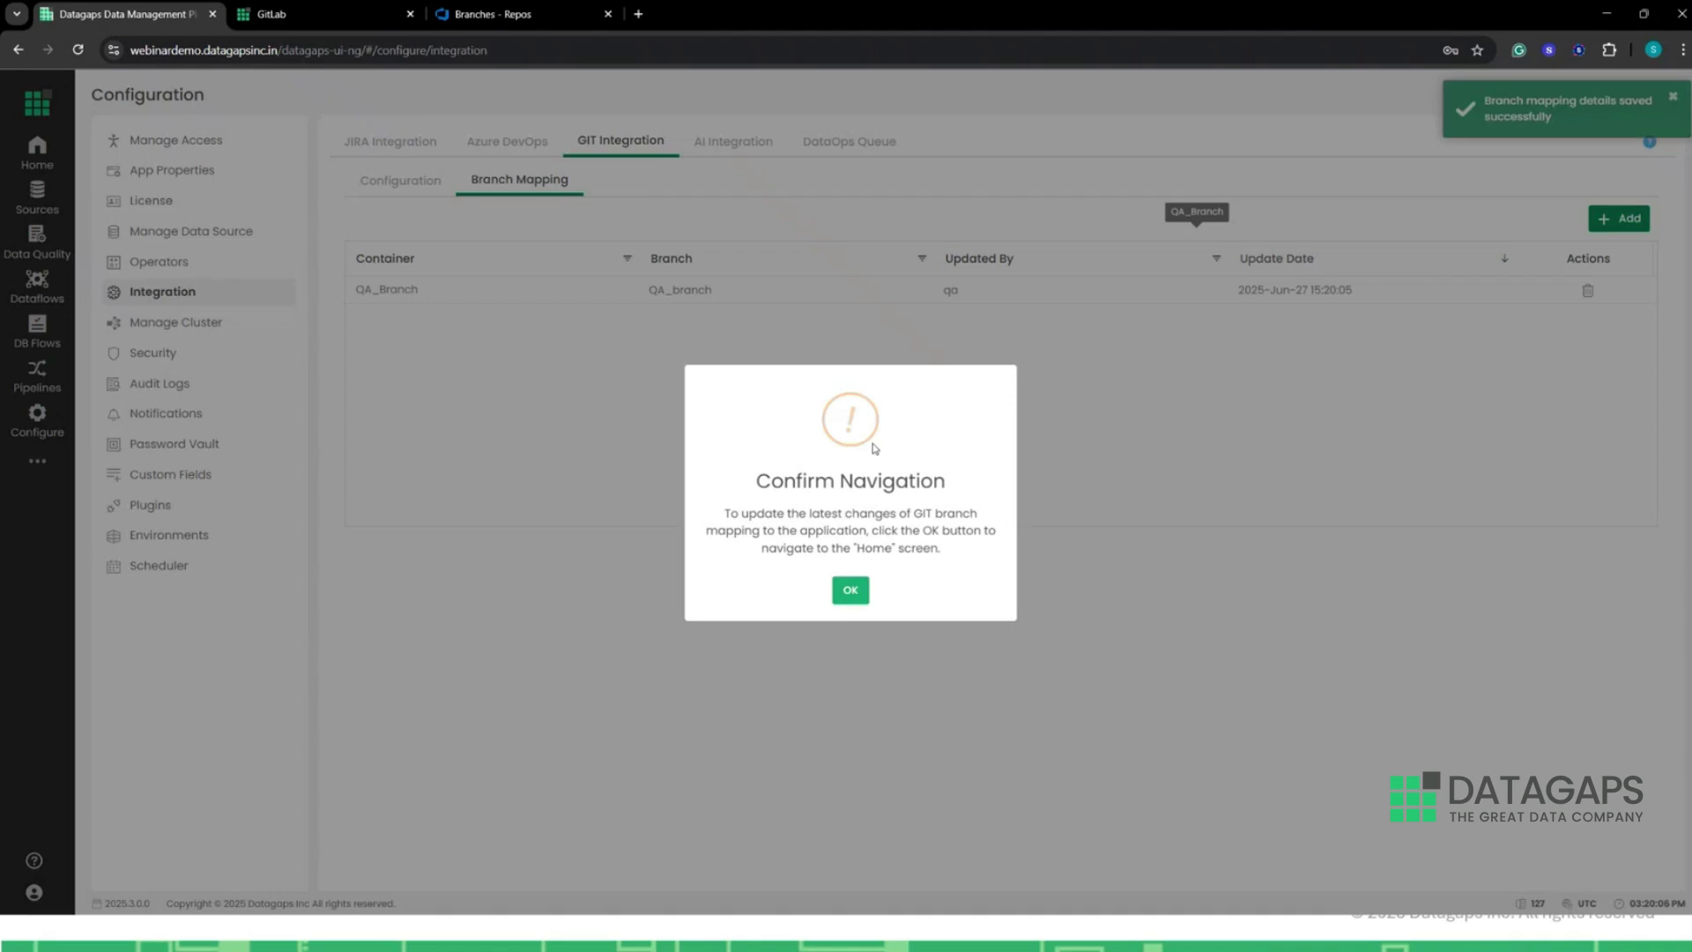
click(851, 597)
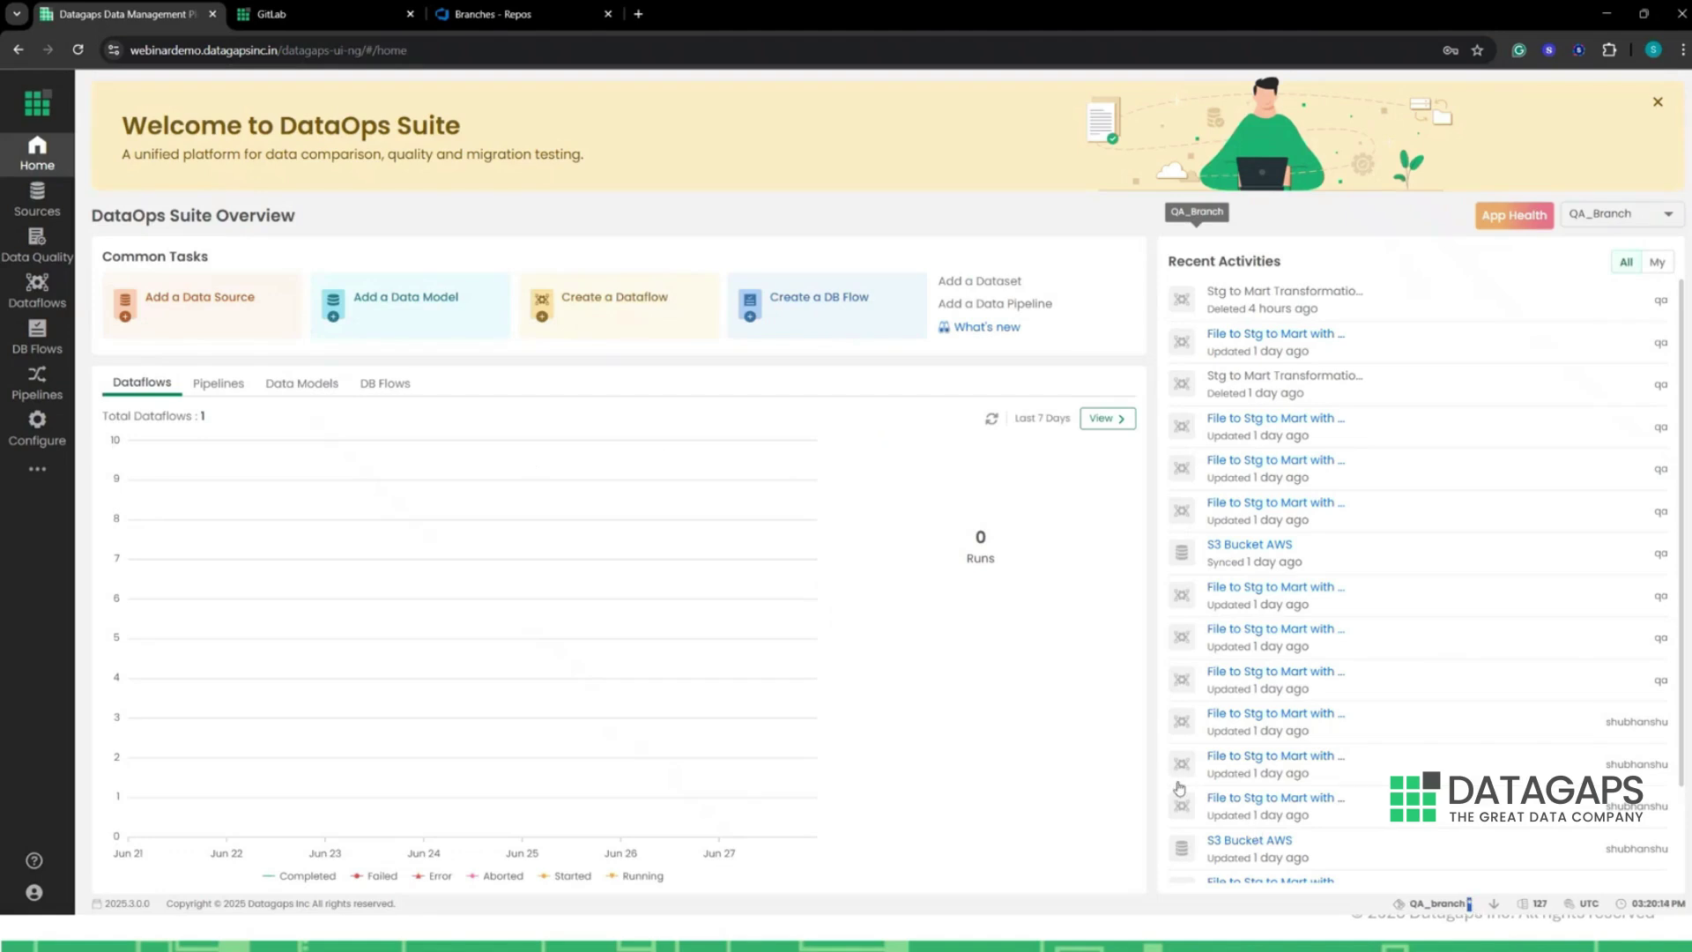
Check the Dataflows list, then sync the application's files to the QA_branch Git branch from the Git page
click(36, 294)
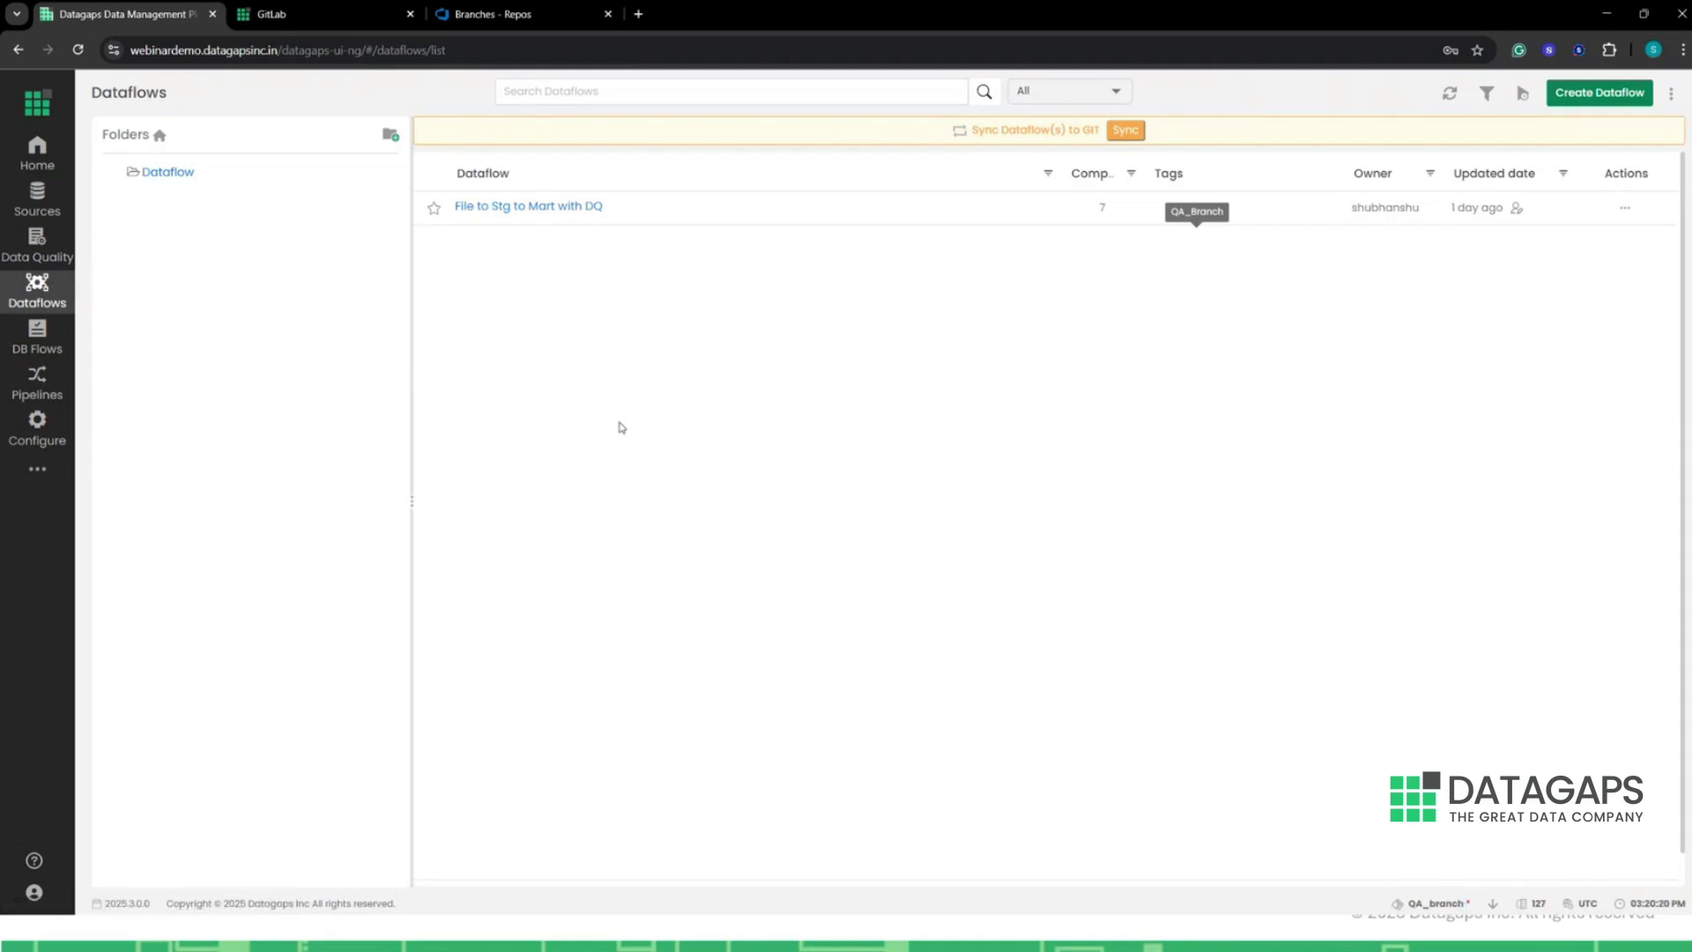
click(30, 473)
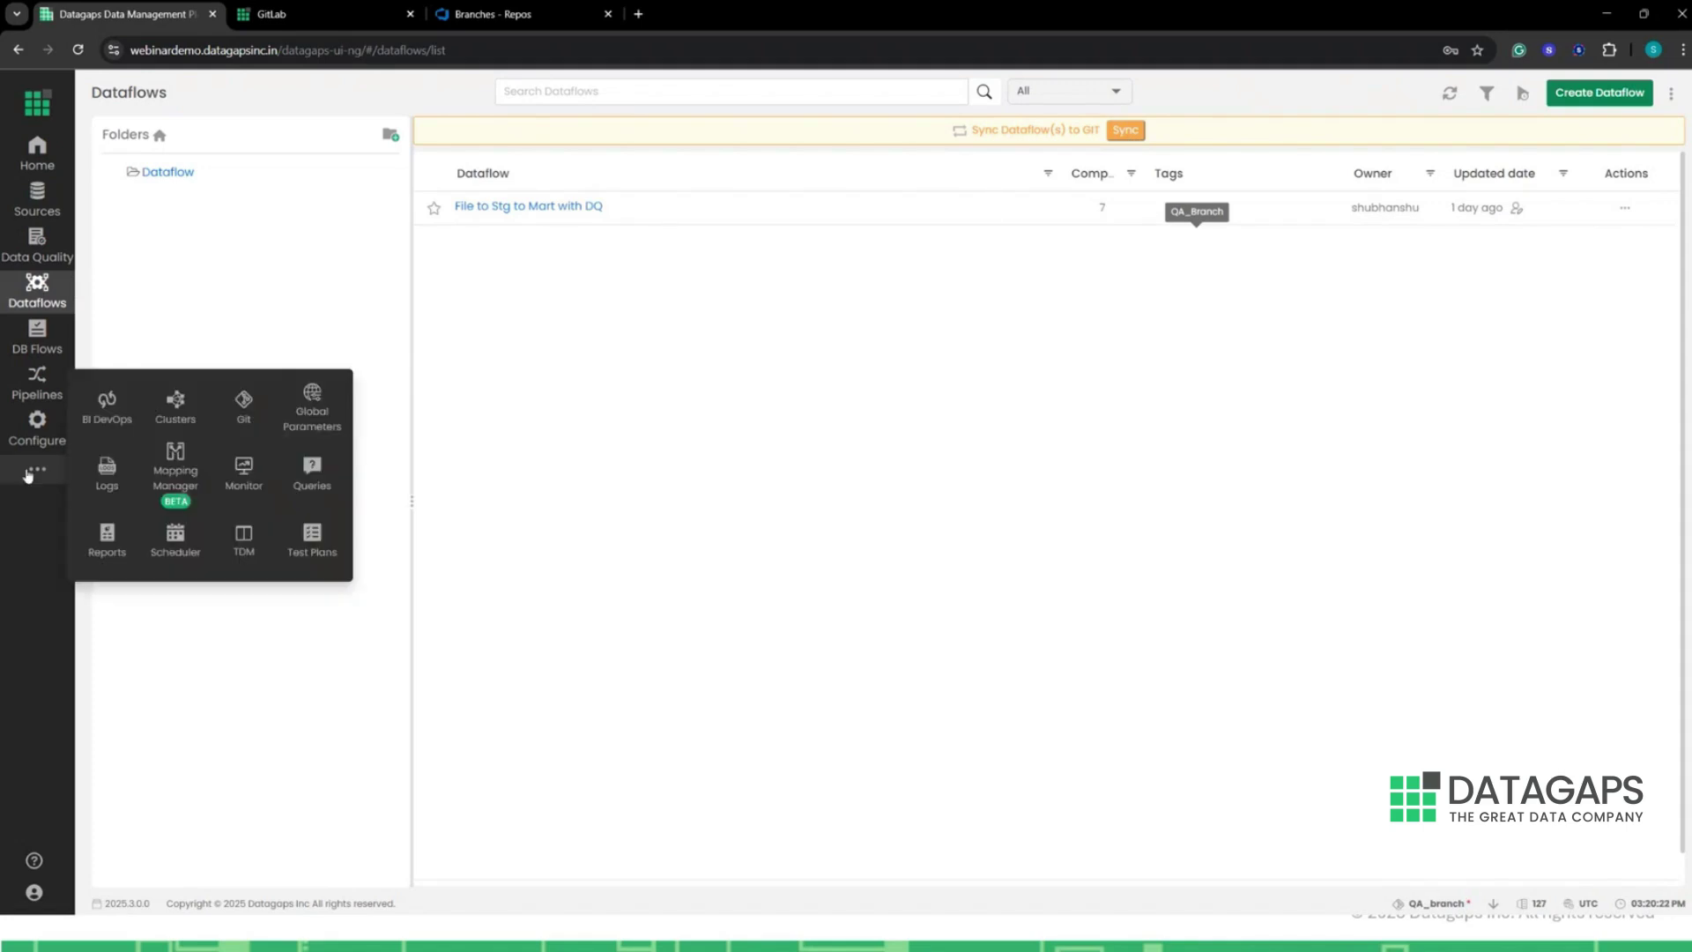
click(239, 410)
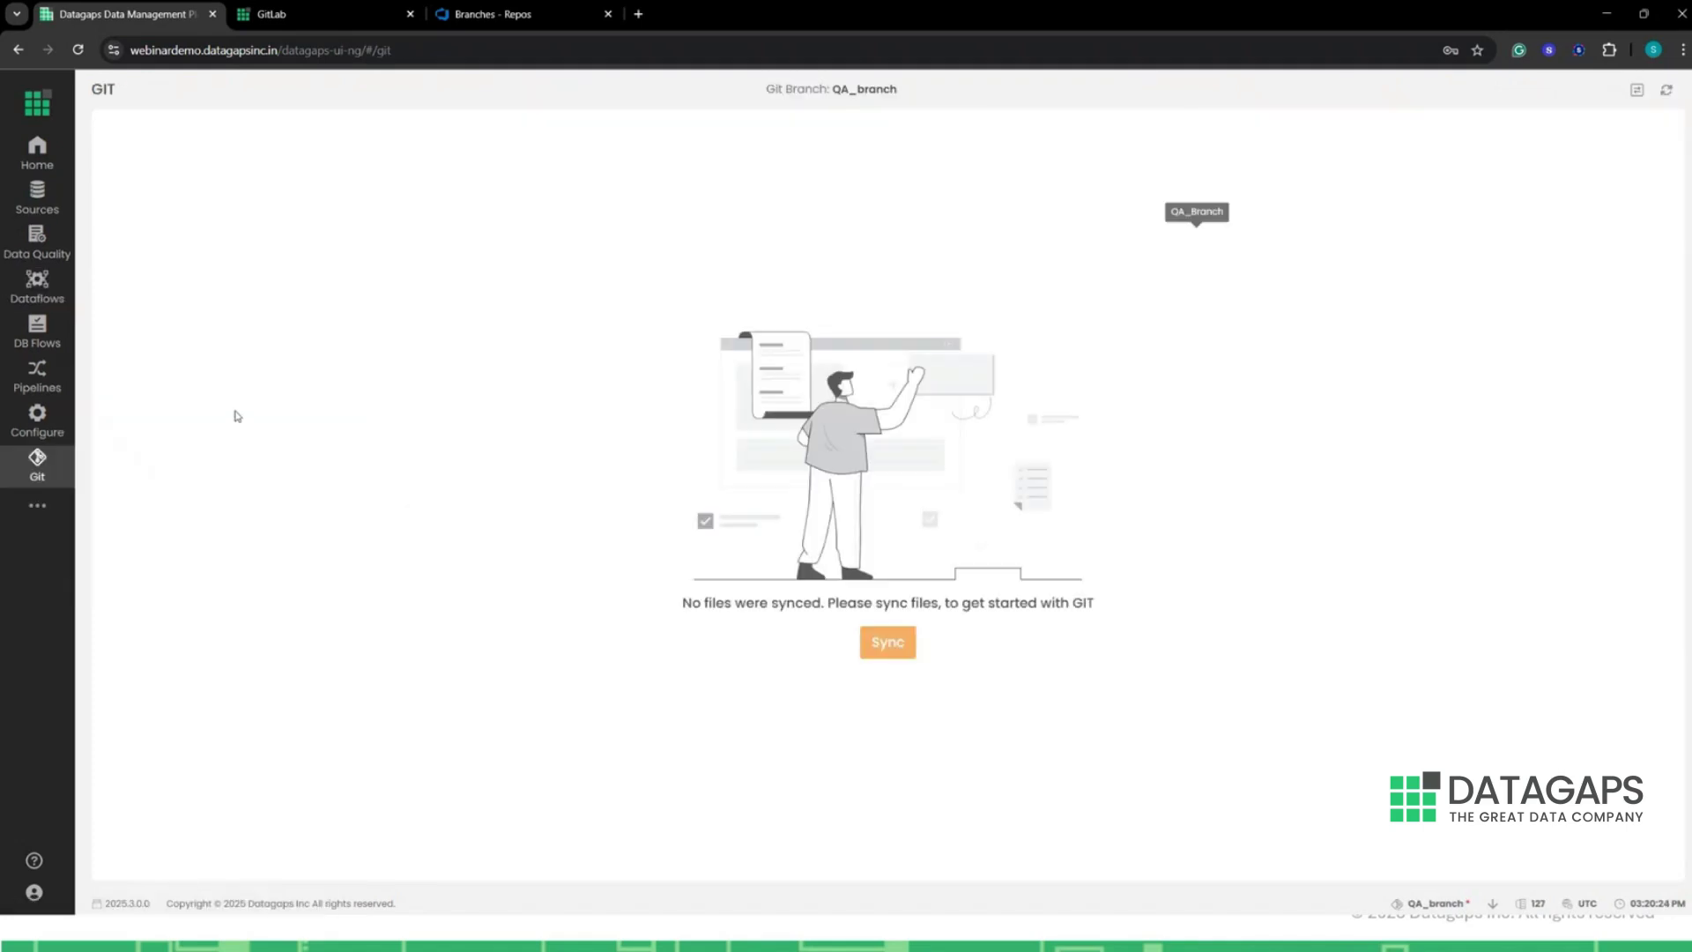
click(900, 644)
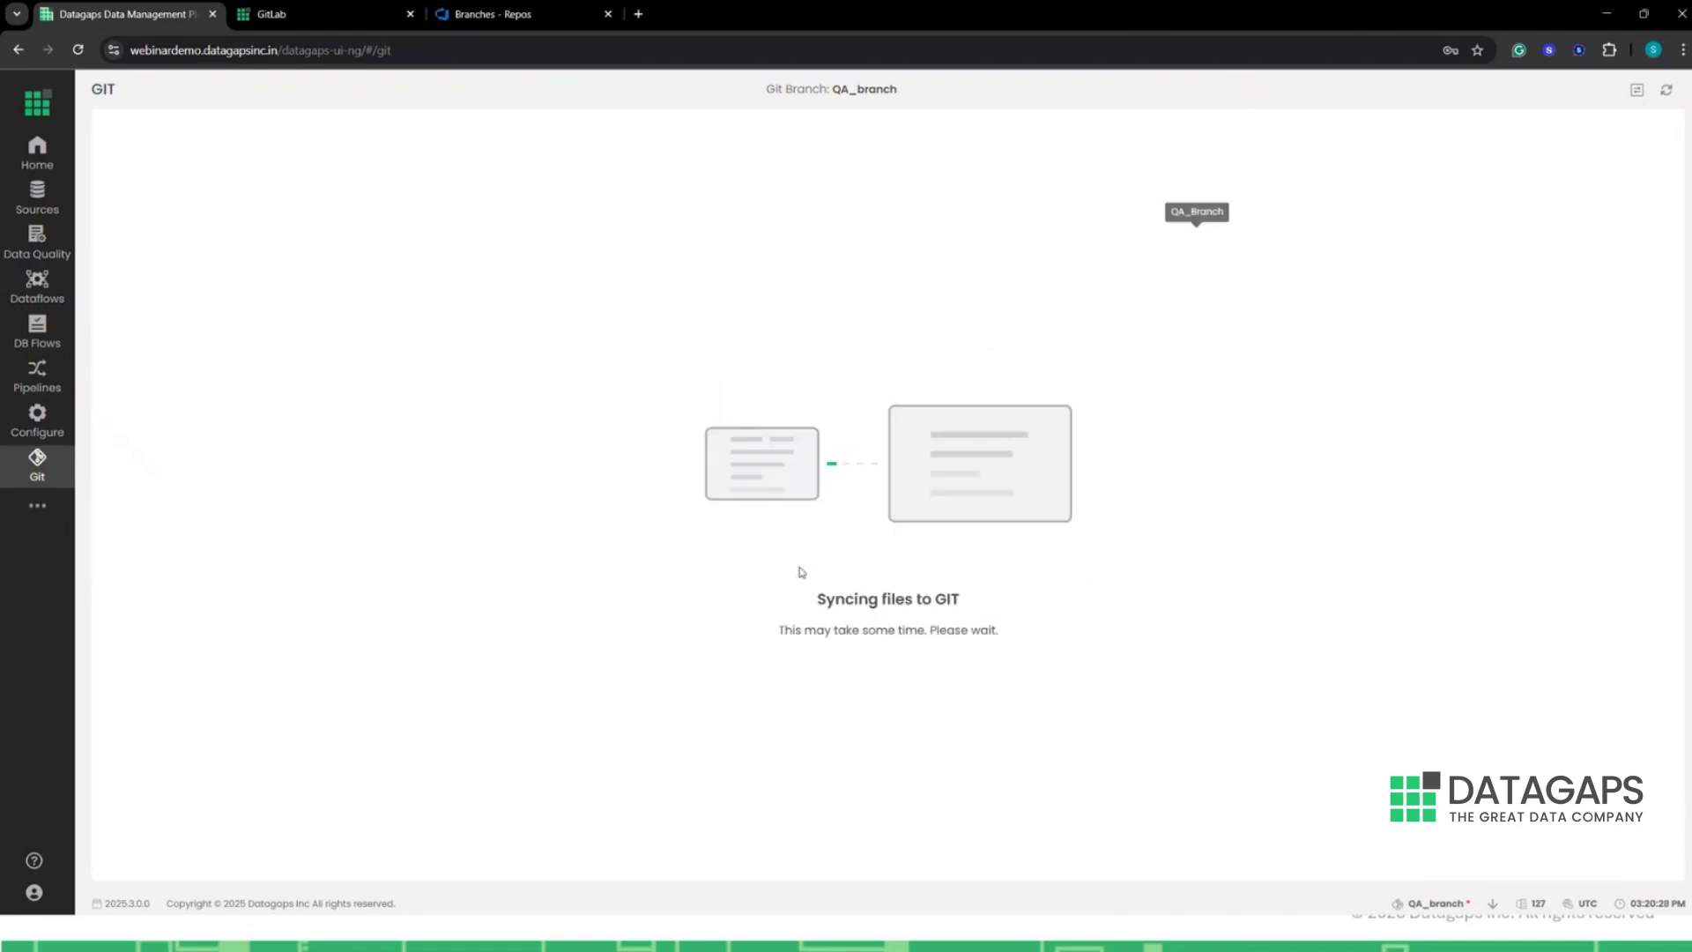
Switch to Azure DevOps and view the files of the QA_branch branch
click(494, 14)
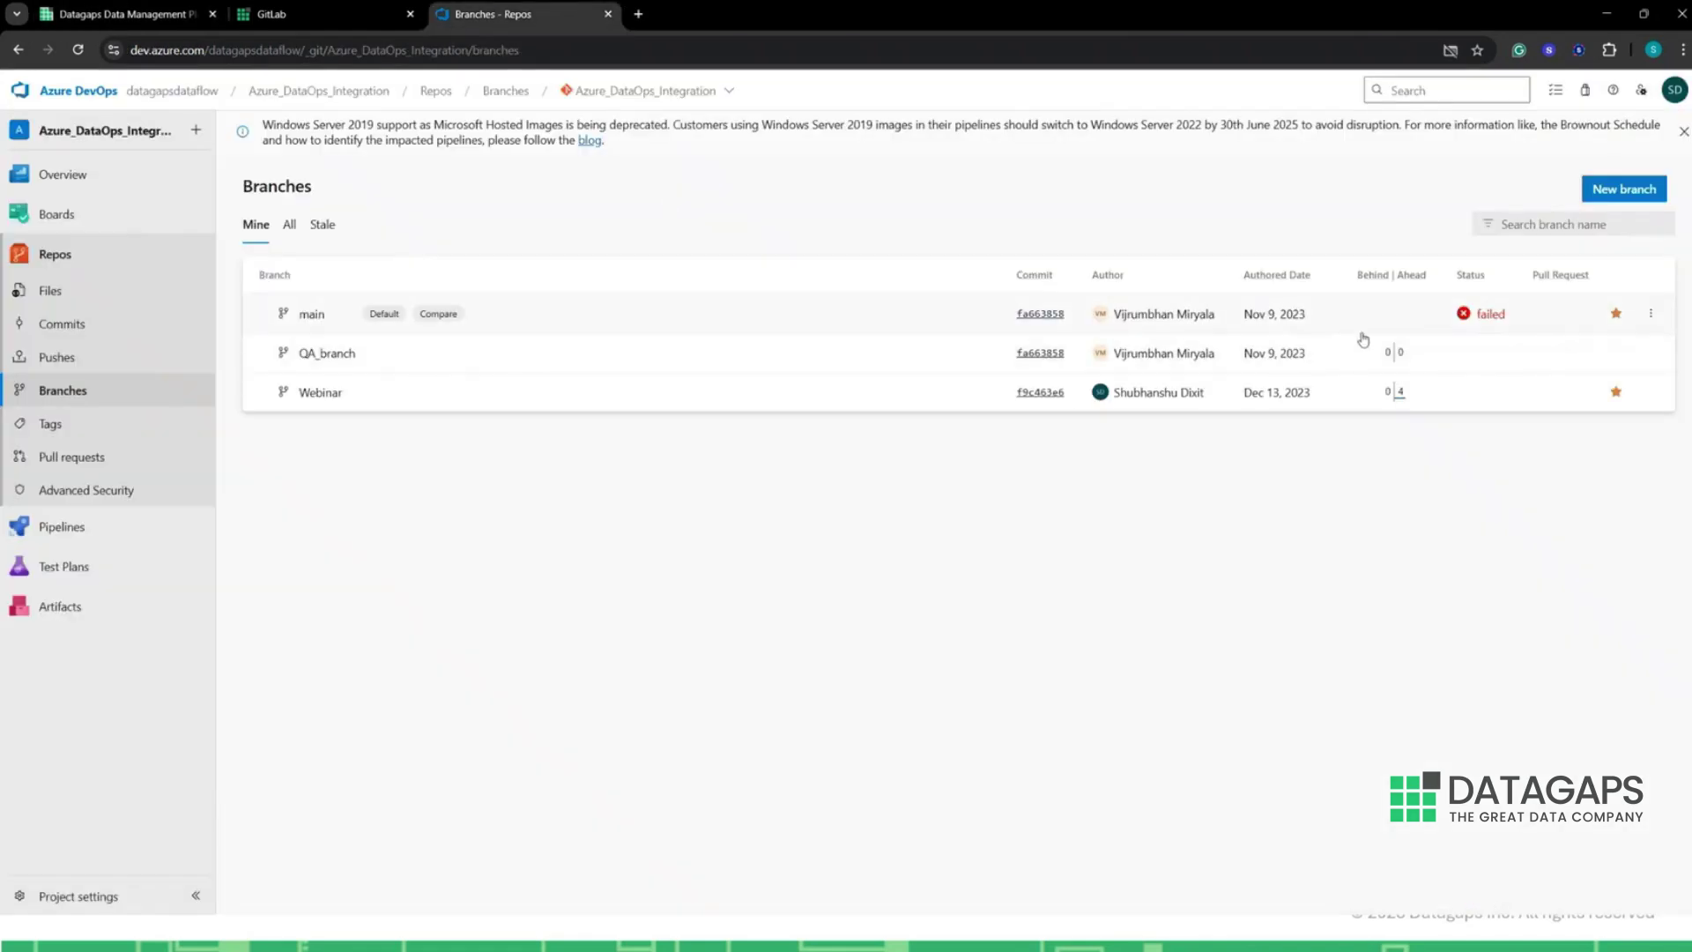
click(1651, 352)
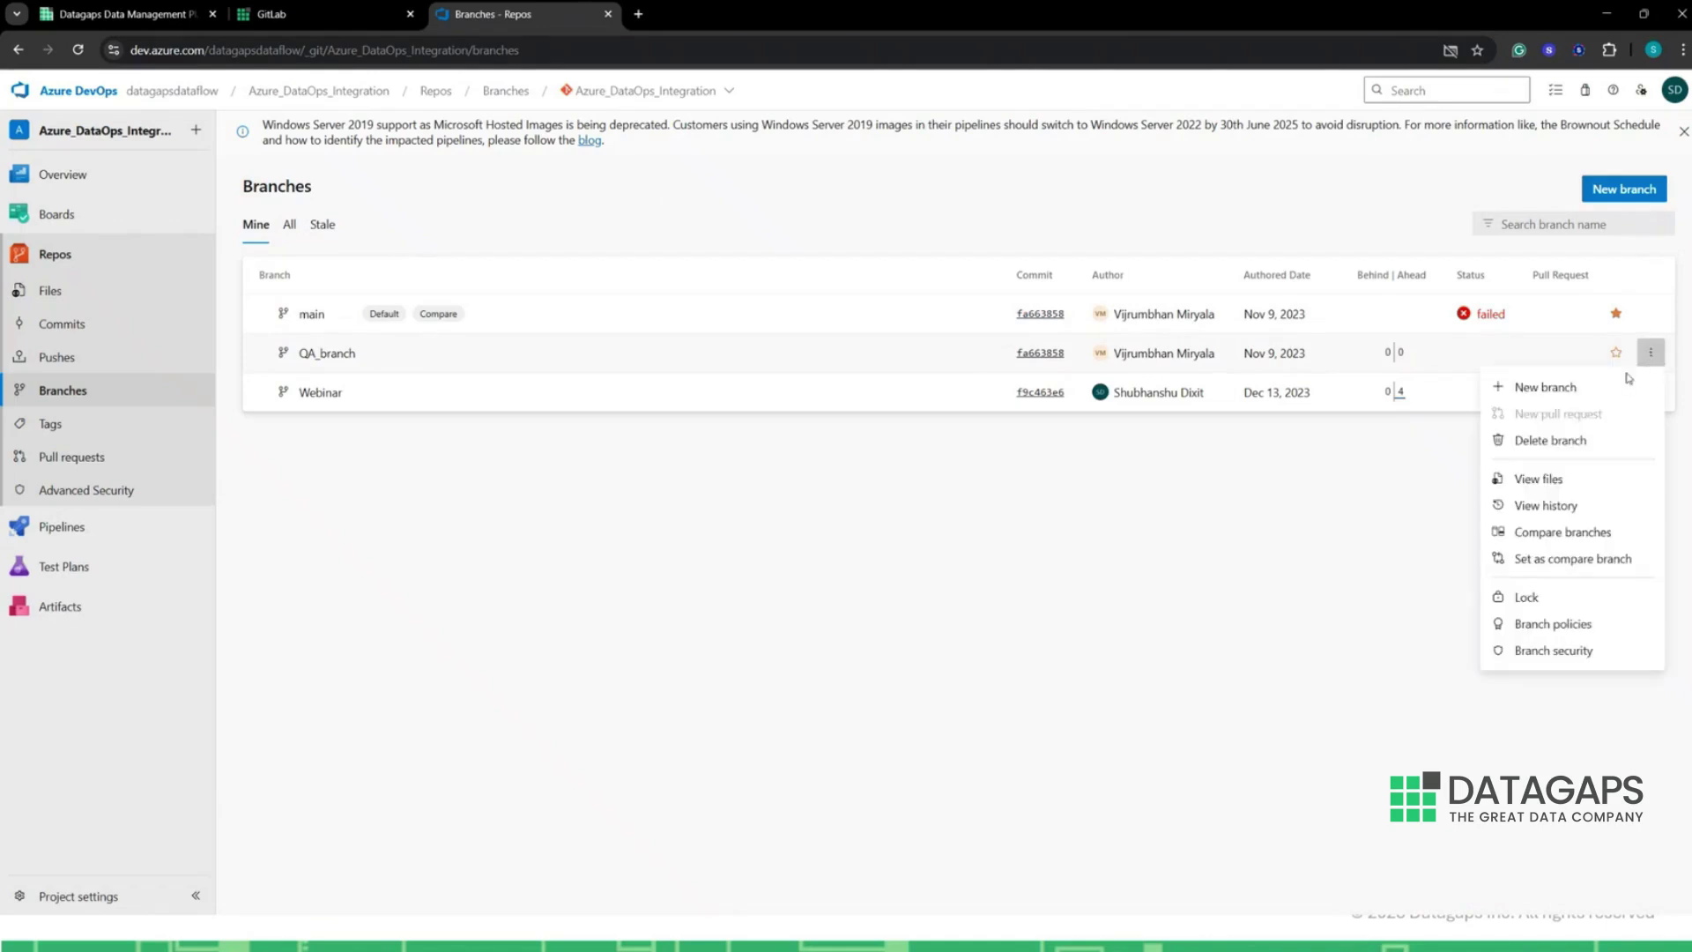
click(1582, 483)
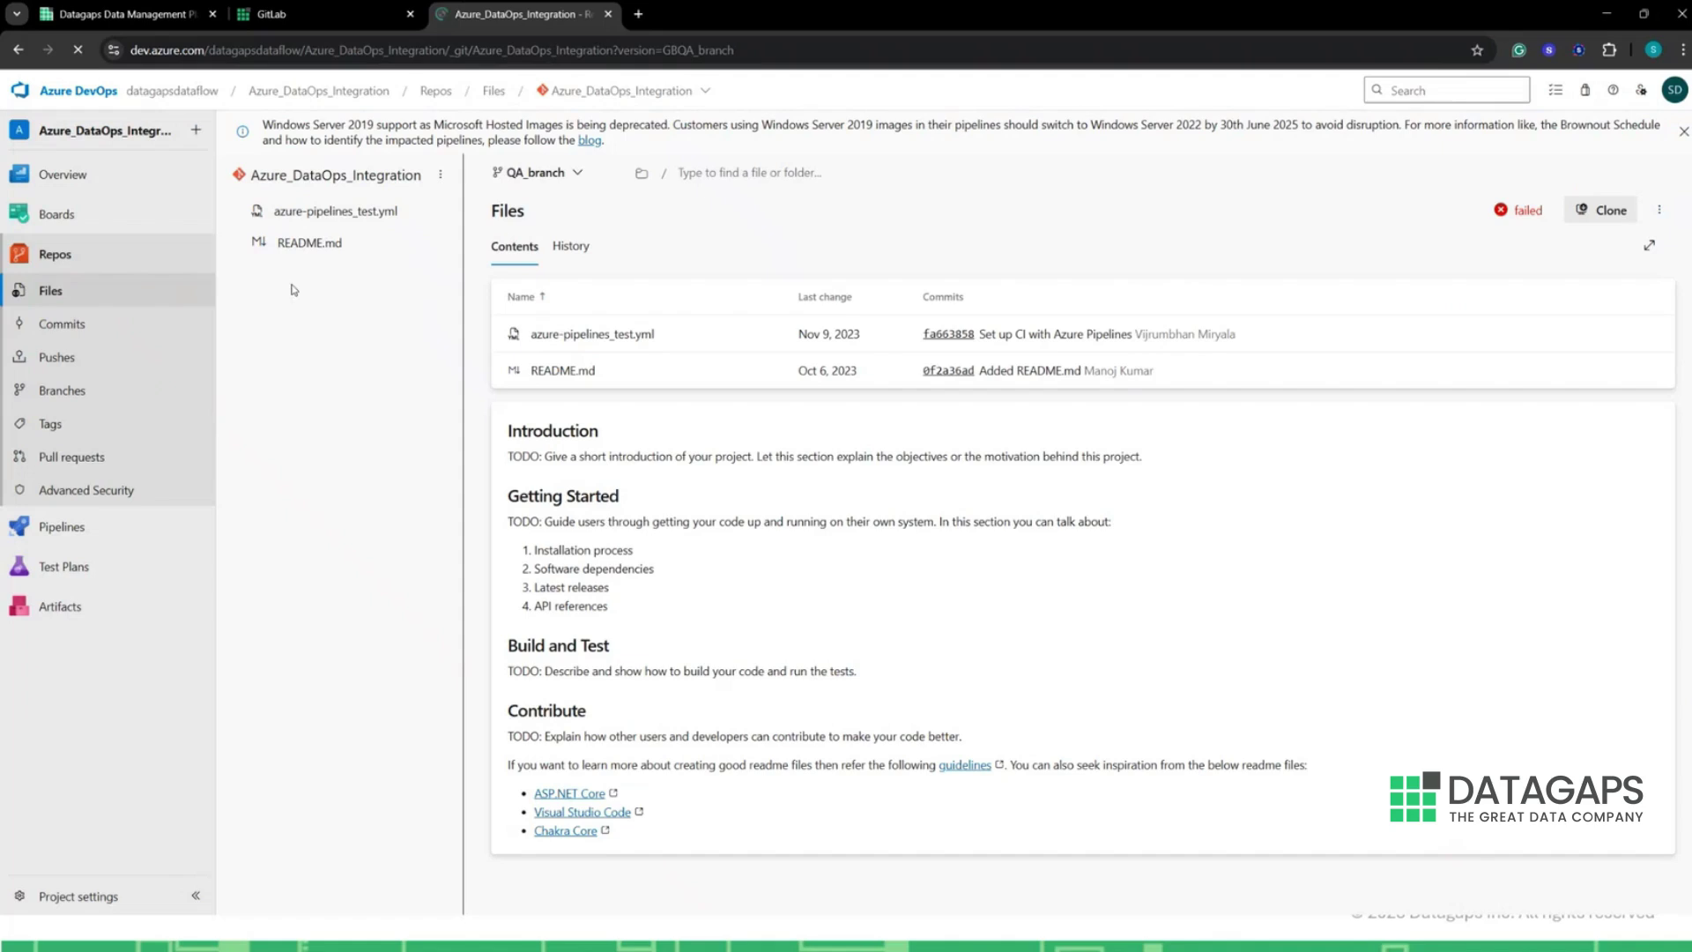
Back in Datagaps, commit and push the File to Stg to Mart with DQ dataflow with the message "Initial Commit", then reload the page
click(126, 14)
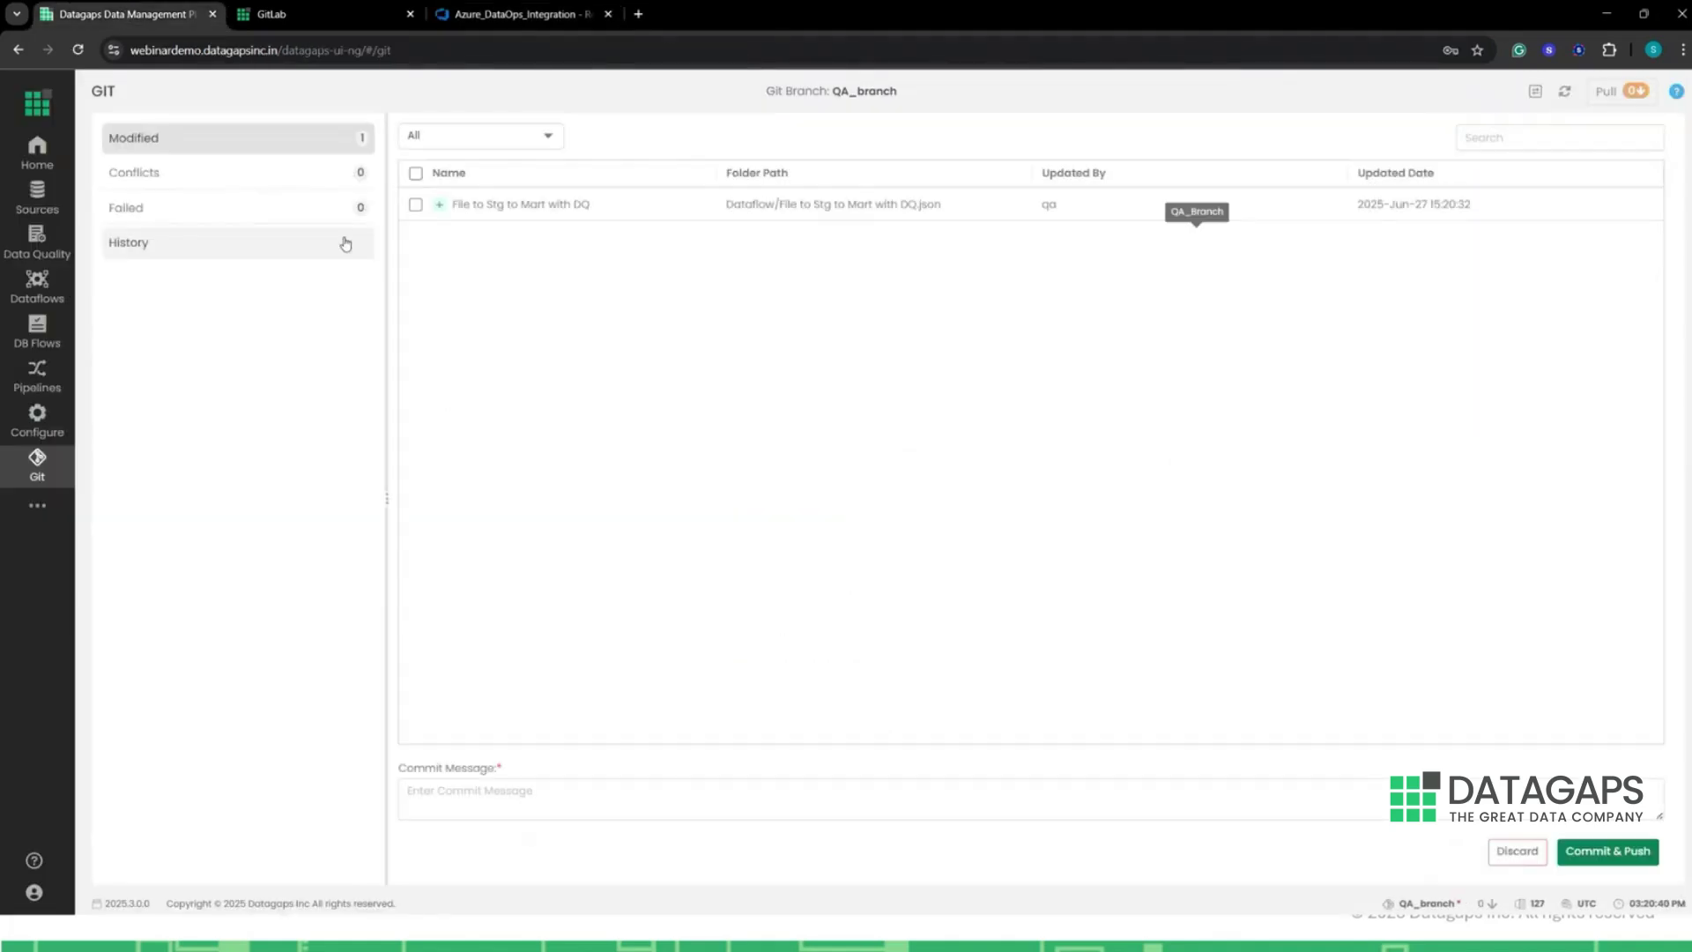
click(416, 204)
click(494, 797)
text(Initial Commit)
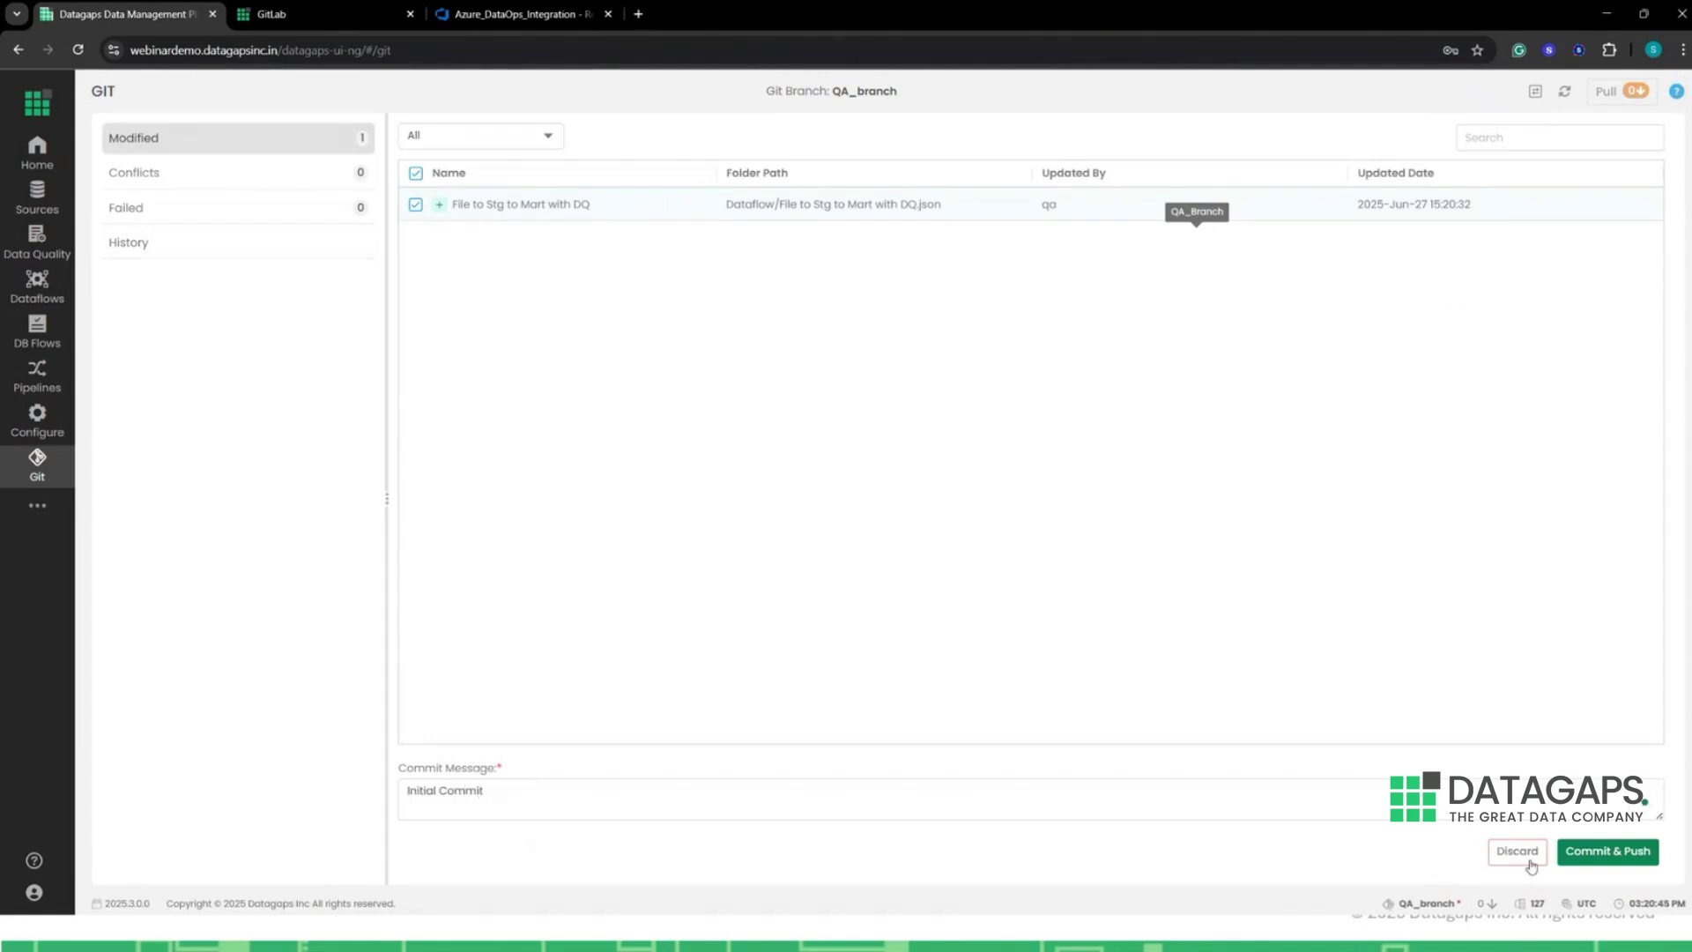
click(1597, 852)
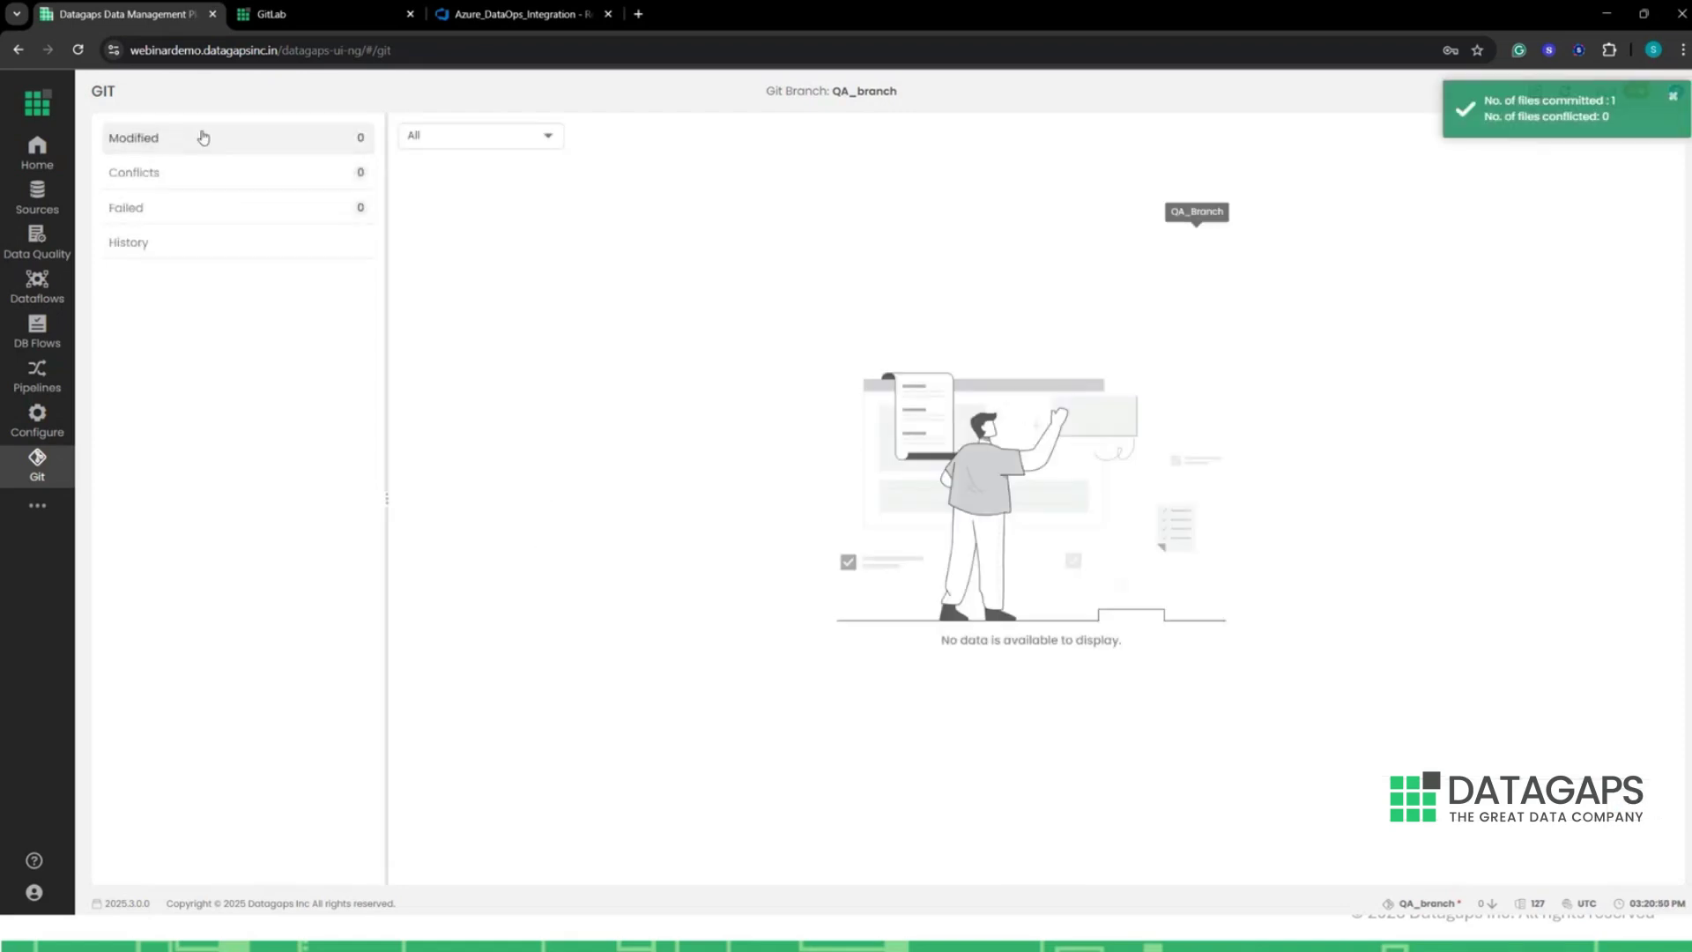
click(77, 50)
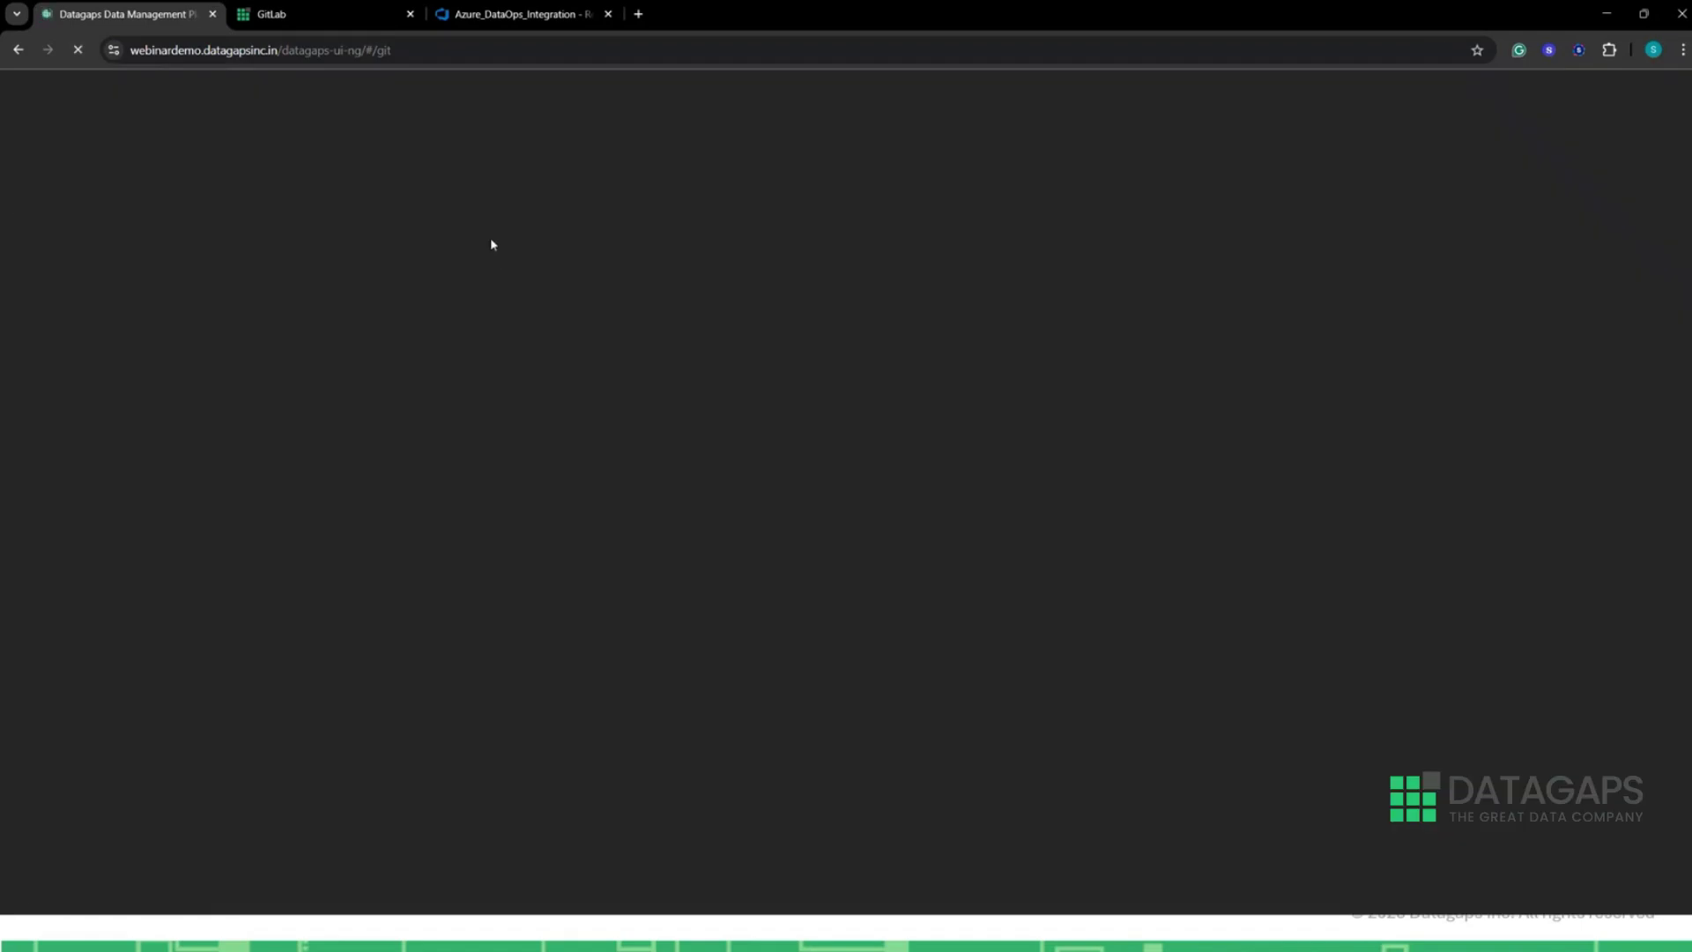
In Azure DevOps, refresh the QA_branch files and open File to Stg to Mart with DQ.json in the Dataflow folder
click(494, 14)
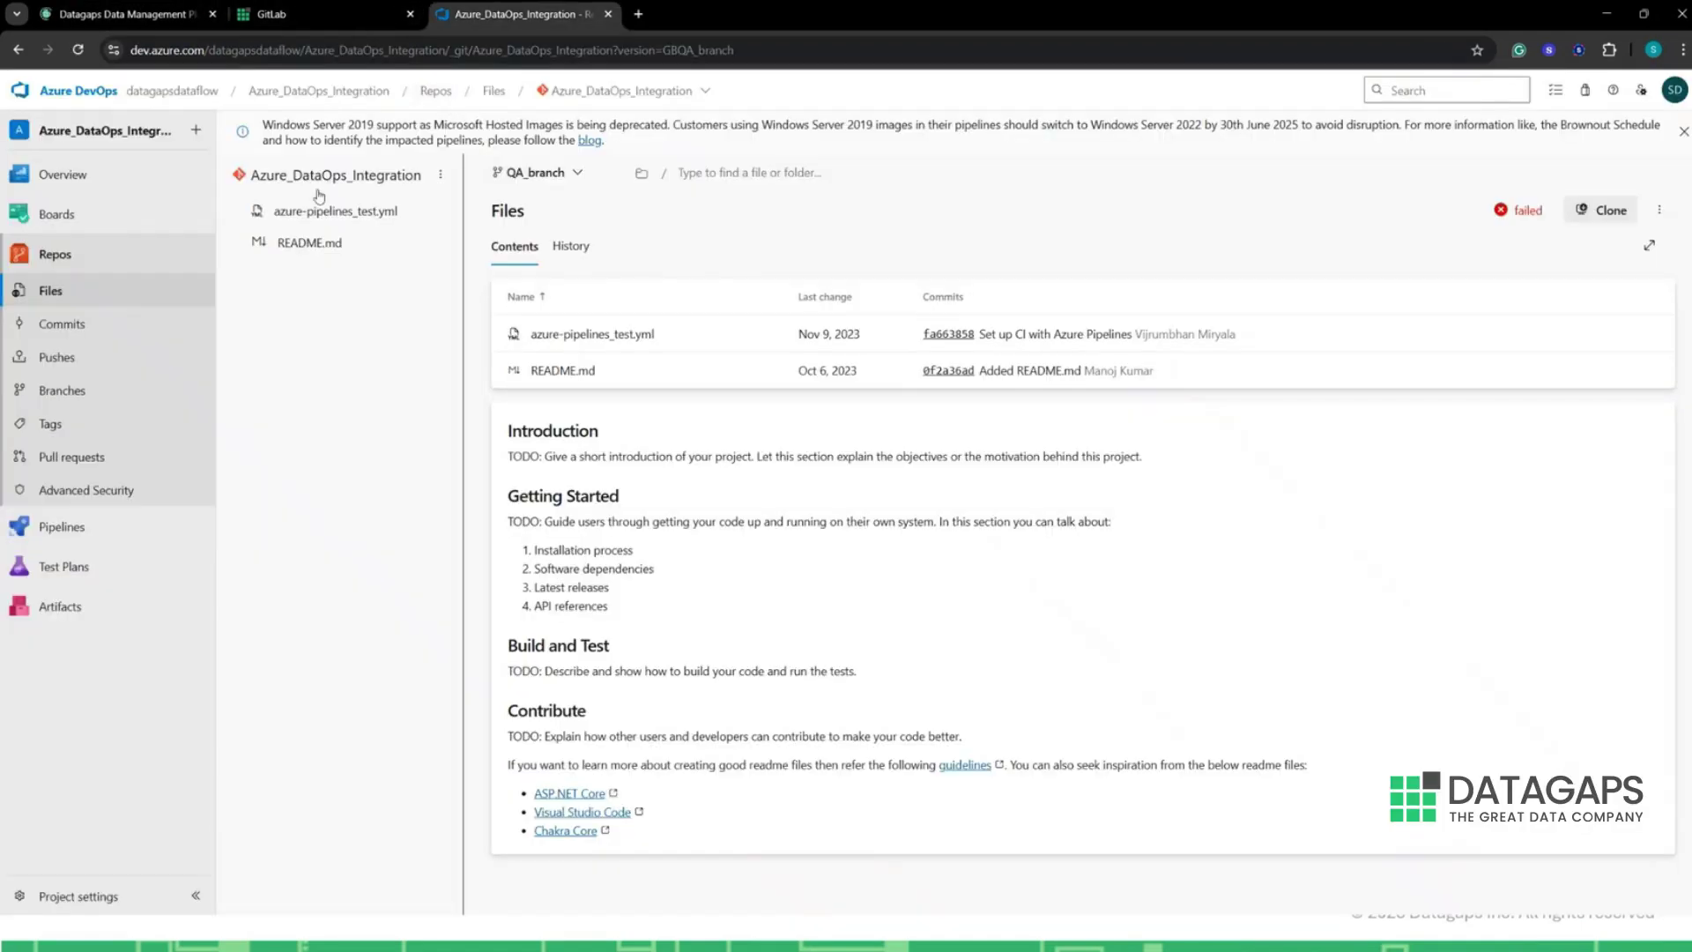
click(441, 175)
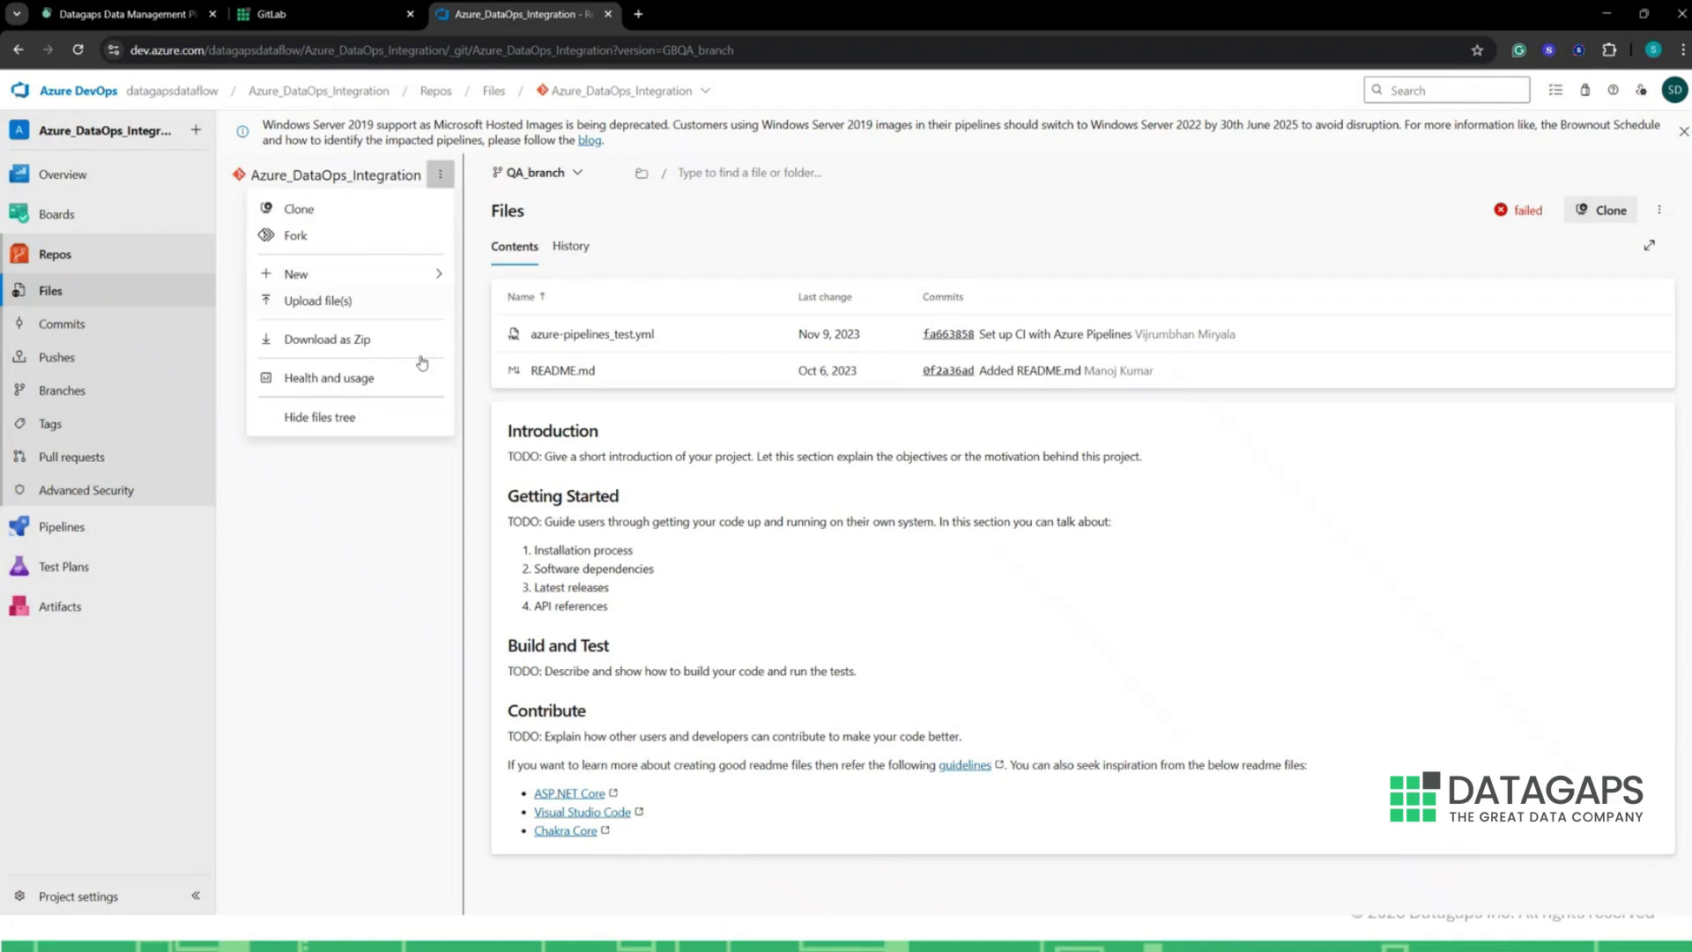
right_click(336, 545)
click(395, 223)
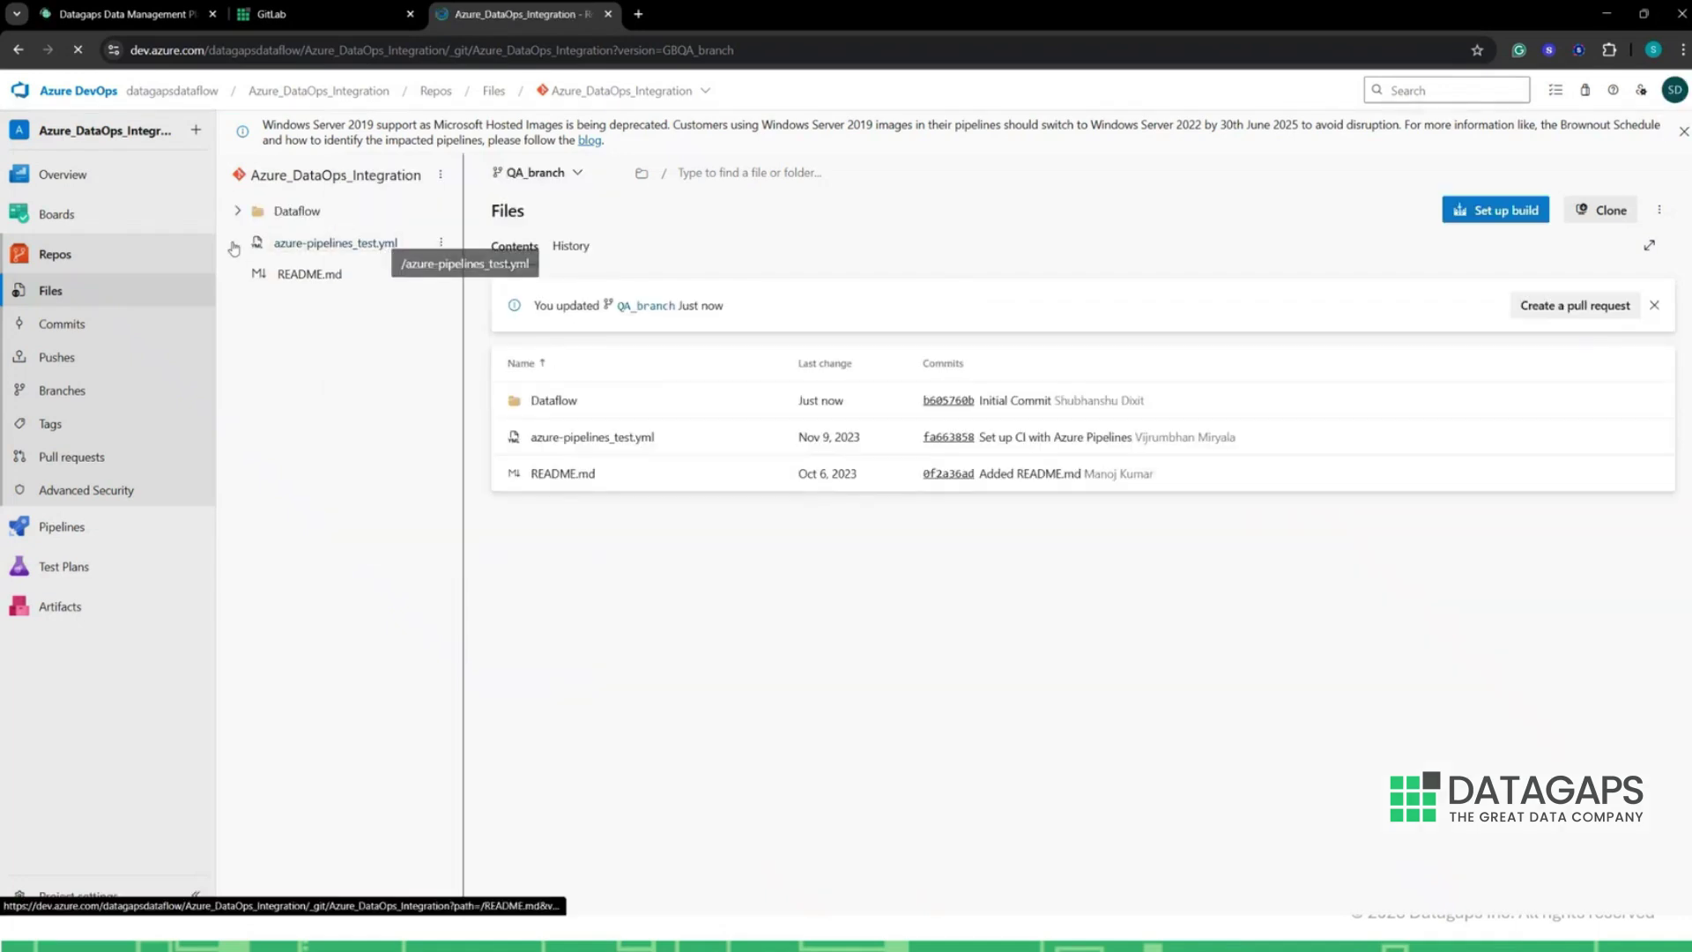
click(237, 213)
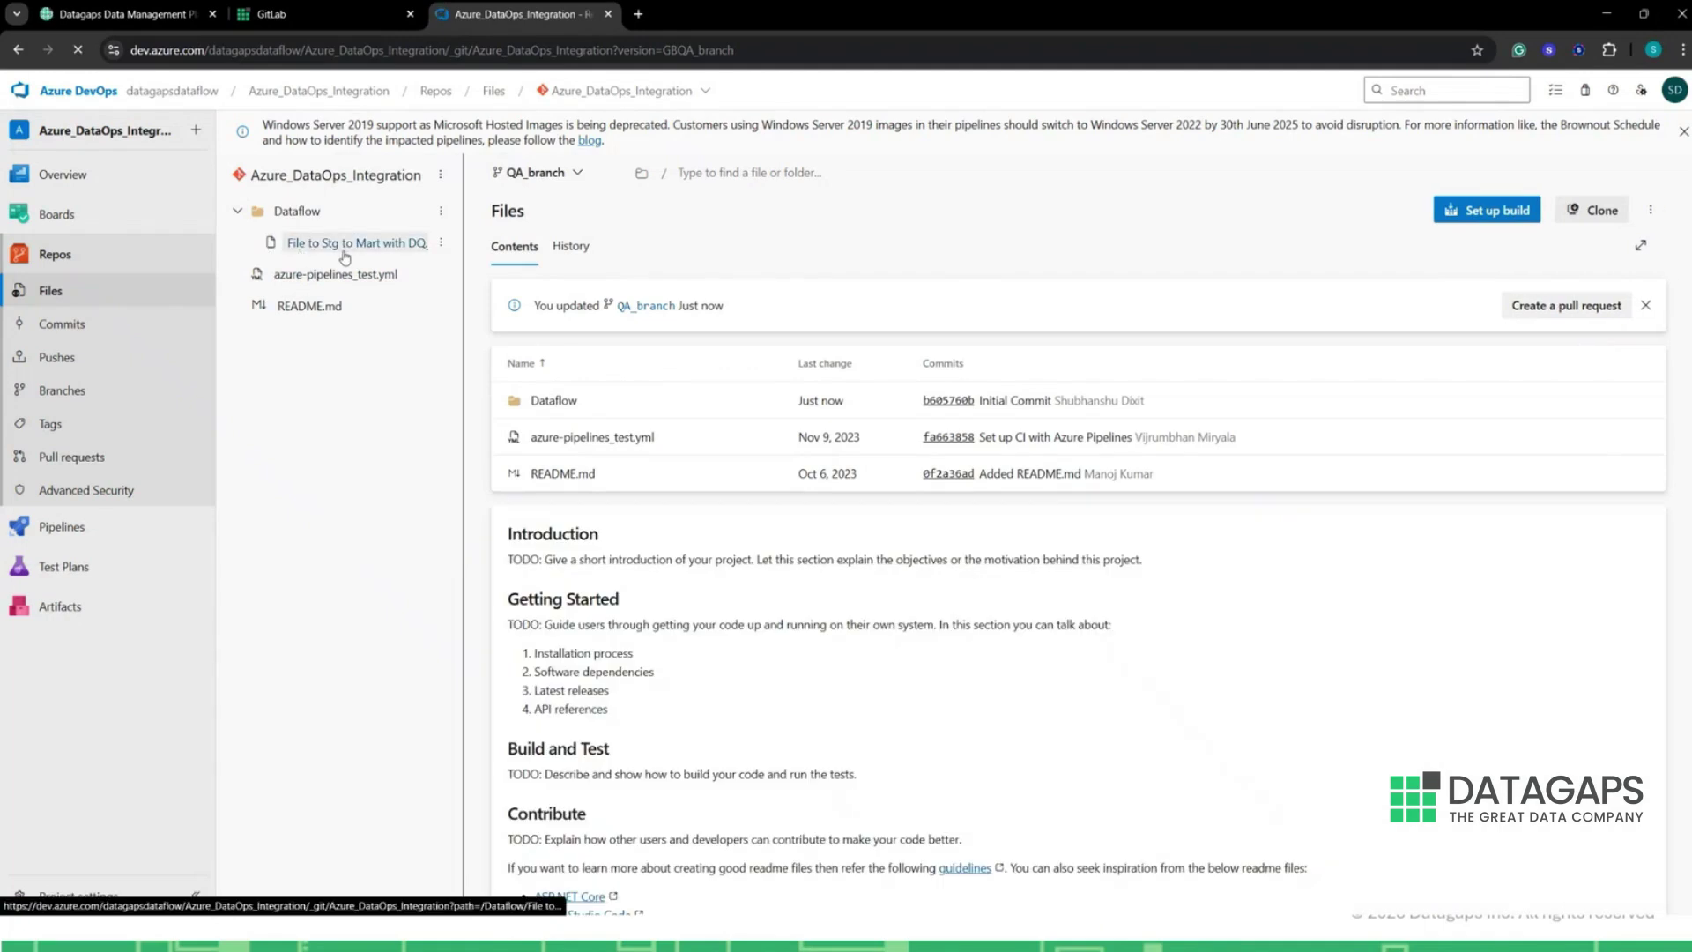
click(345, 252)
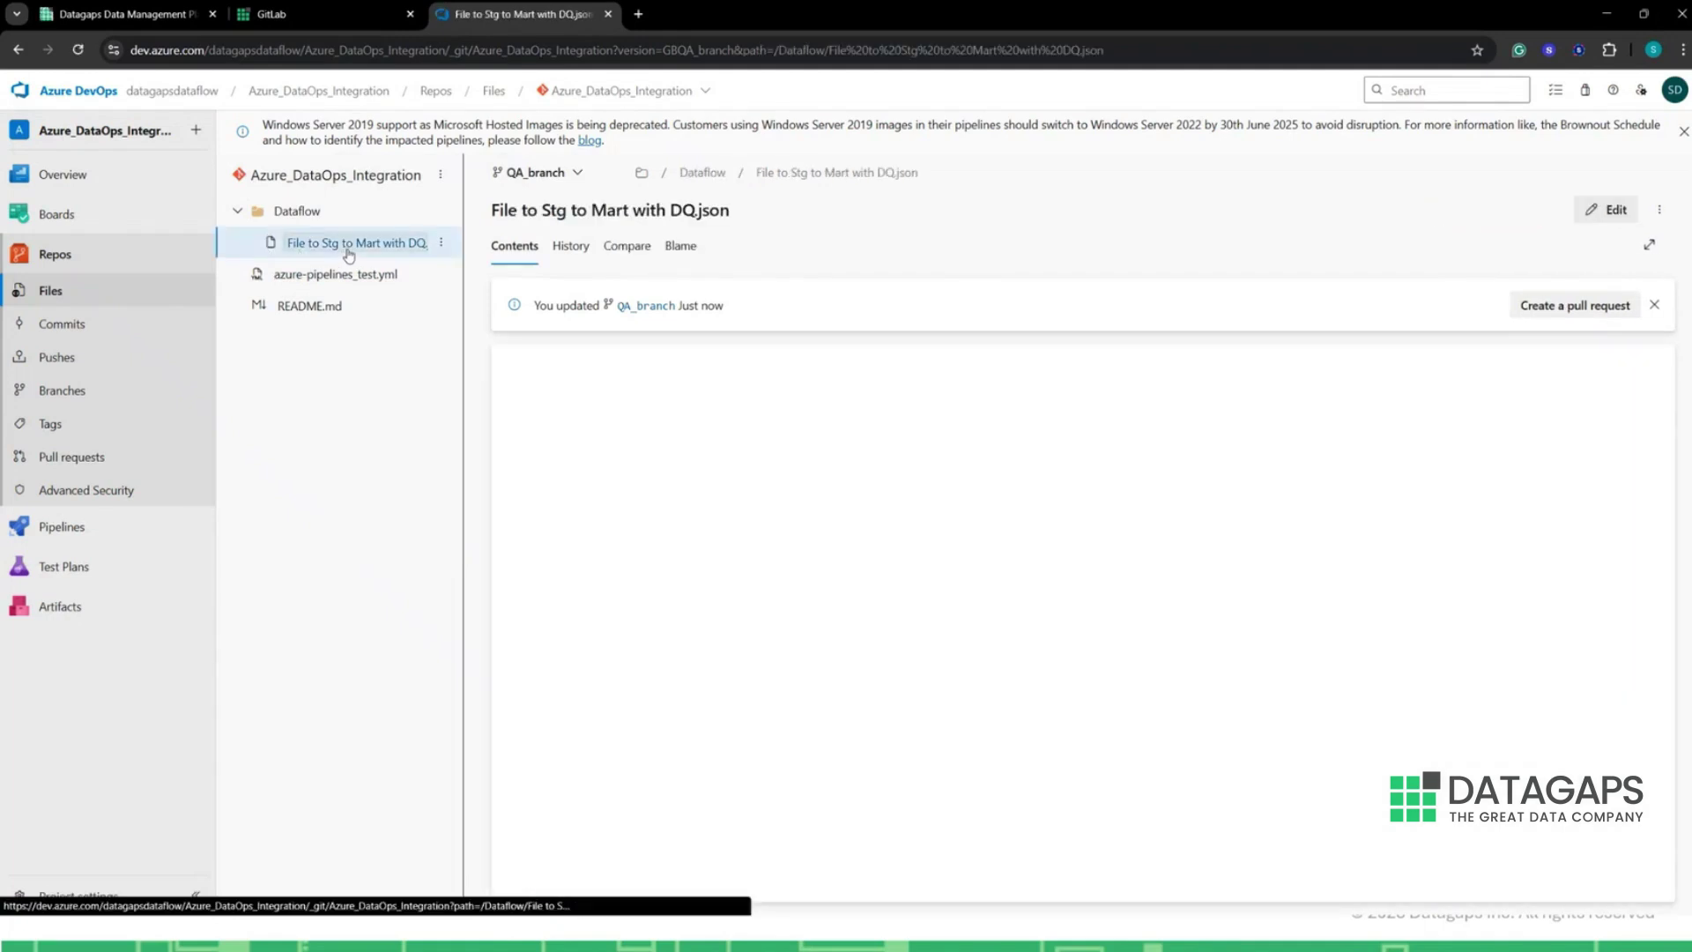